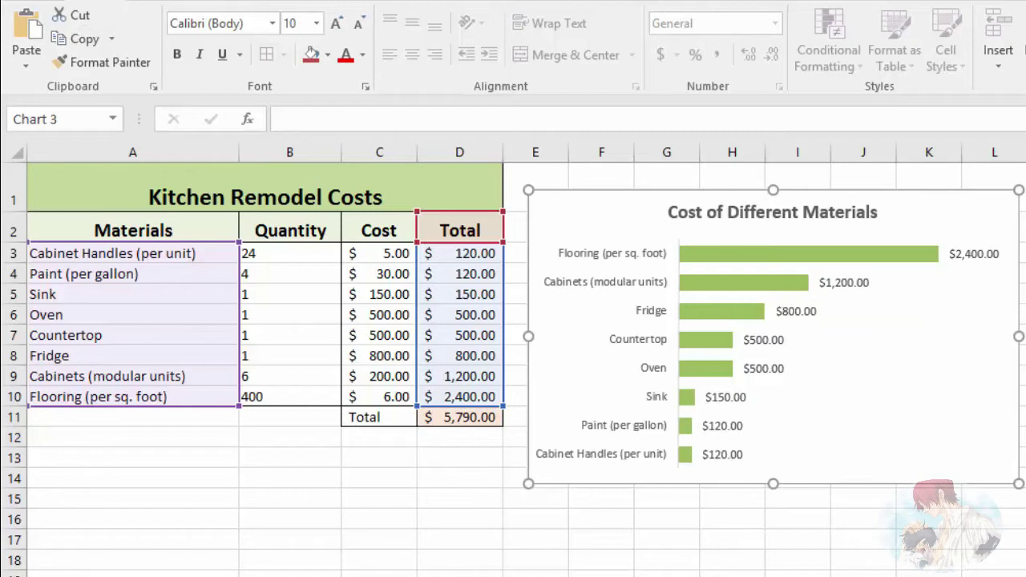
Duplicate the Bar Chart sheet directly after the original and rename the copy Pie Chart
left_click(994, 530)
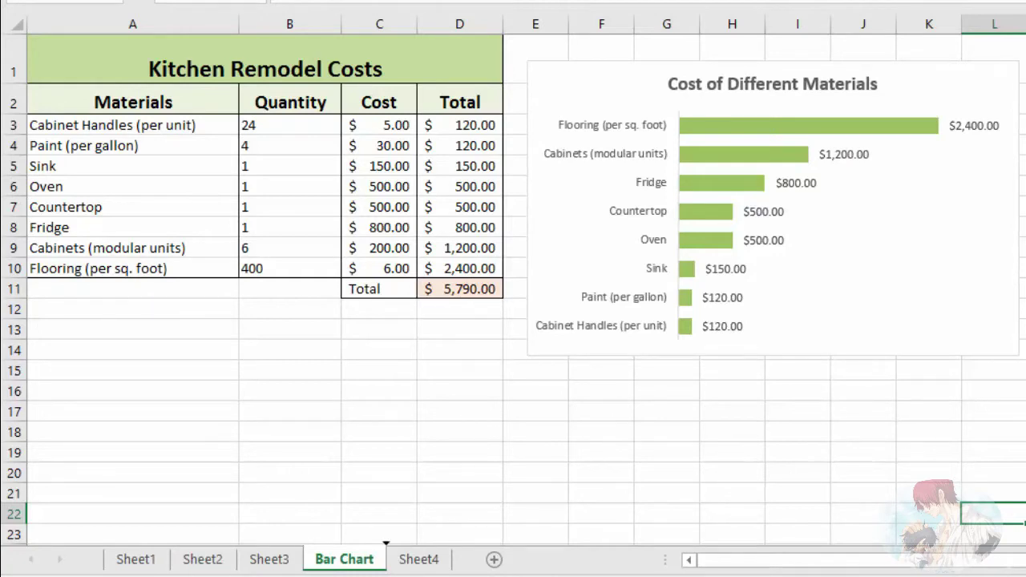
left_click_drag(344, 559, 396, 559)
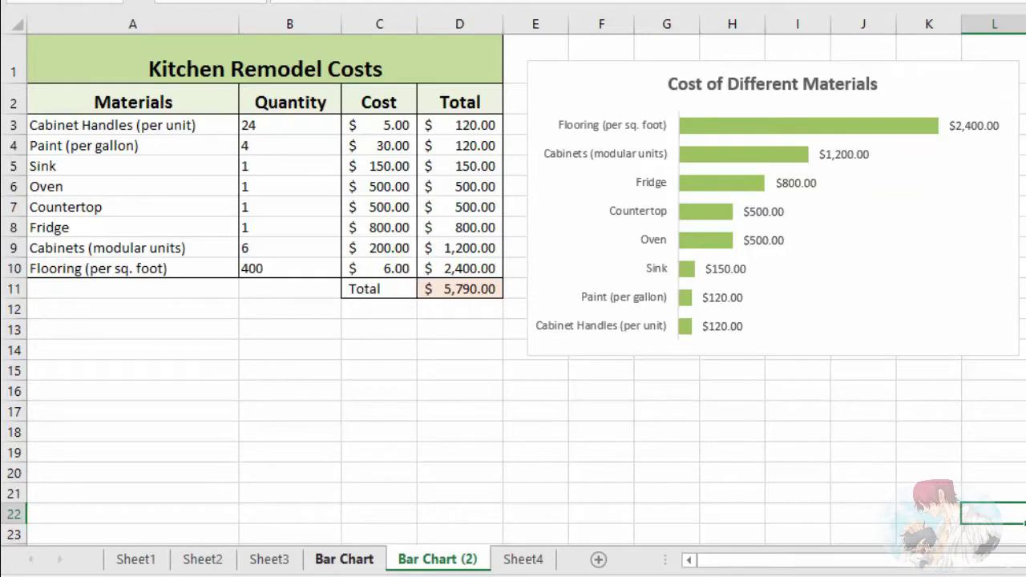
left_click(344, 559)
left_click(437, 559)
double_click(437, 560)
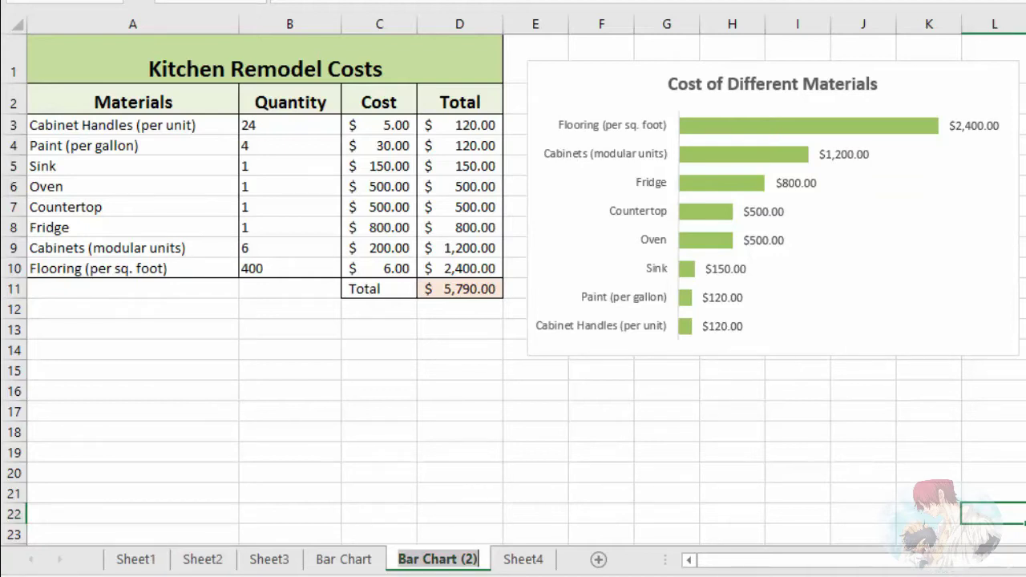
type("Pie Chart")
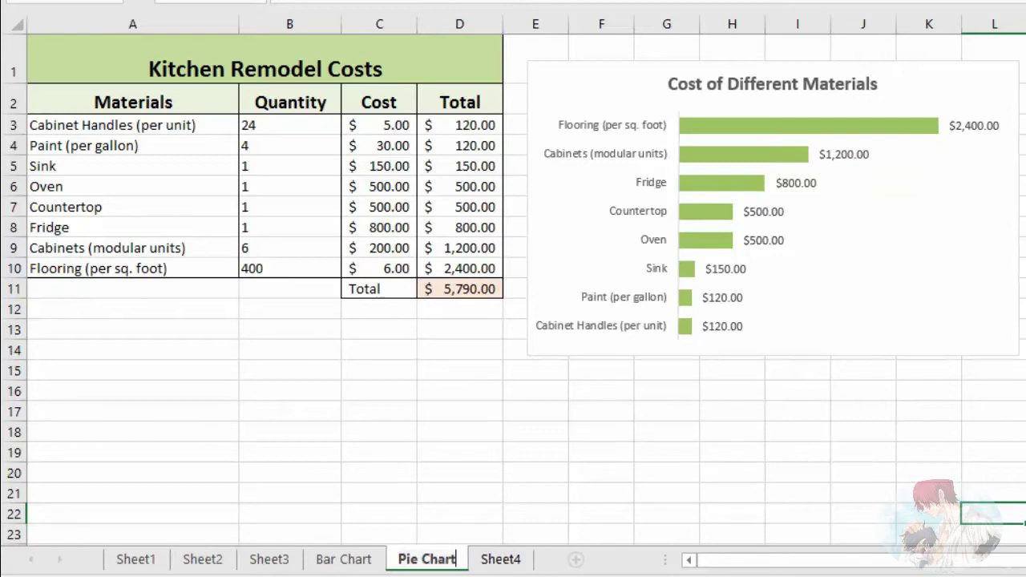
key("Return")
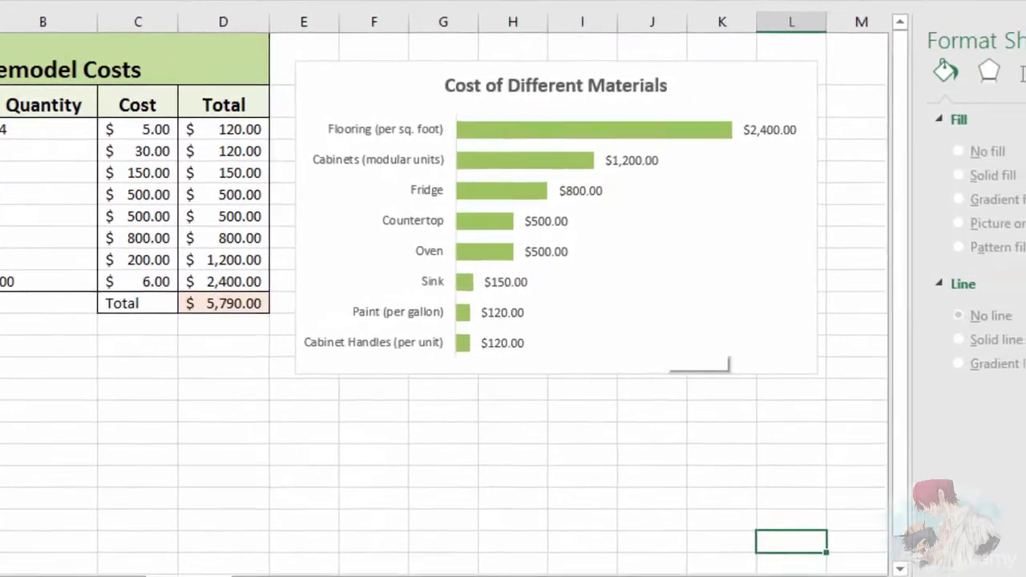
Change the existing Cost of Different Materials bar chart to the standard Pie chart type
left_click(670, 335)
right_click(701, 91)
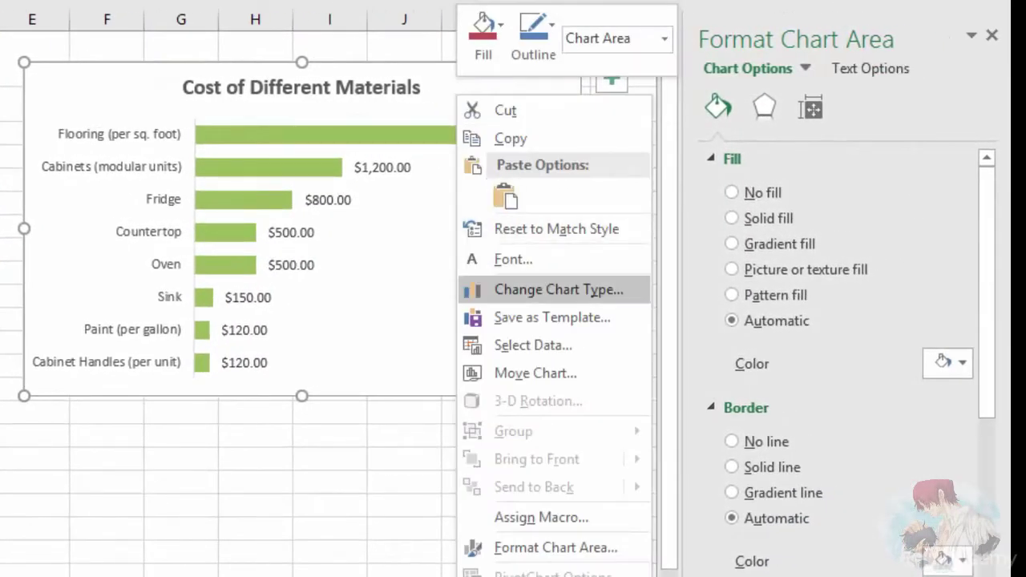
left_click(559, 289)
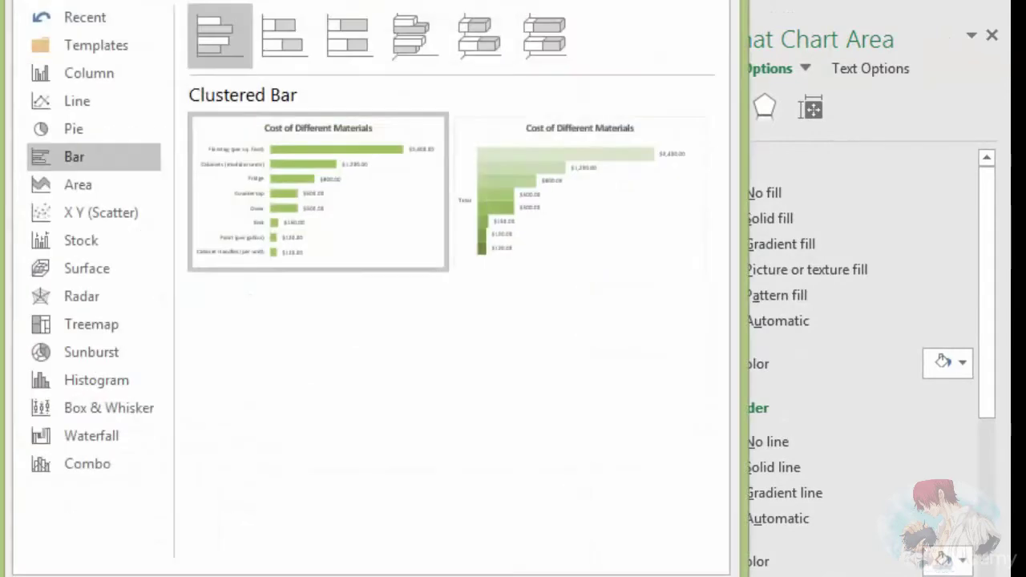
left_click(93, 129)
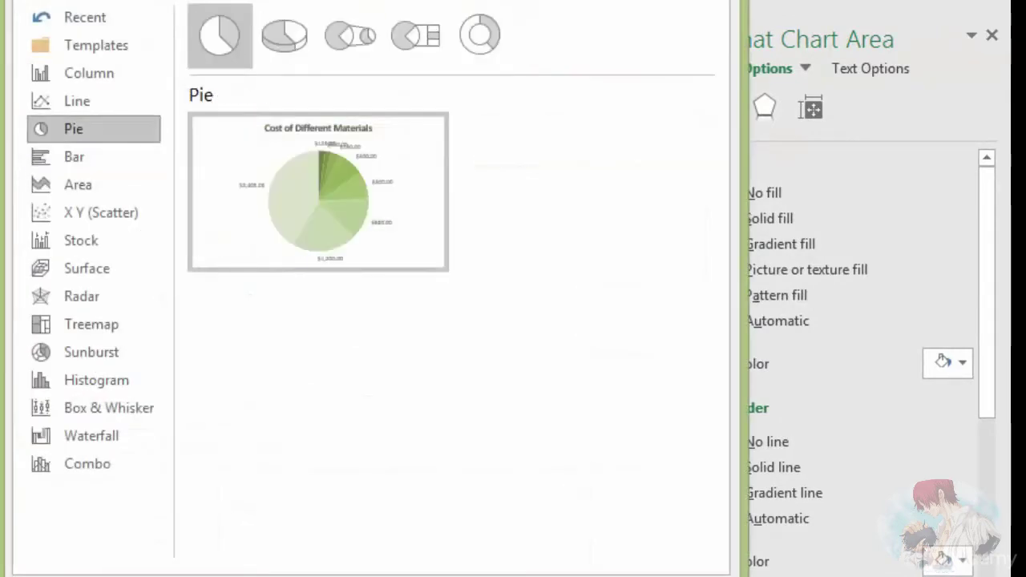
mouse_move(308, 192)
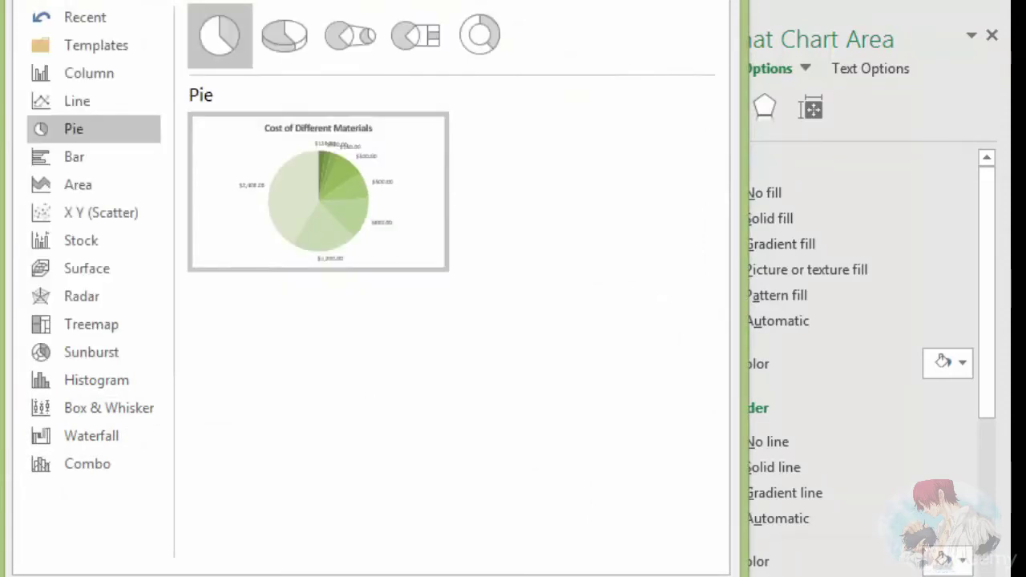
key("Return")
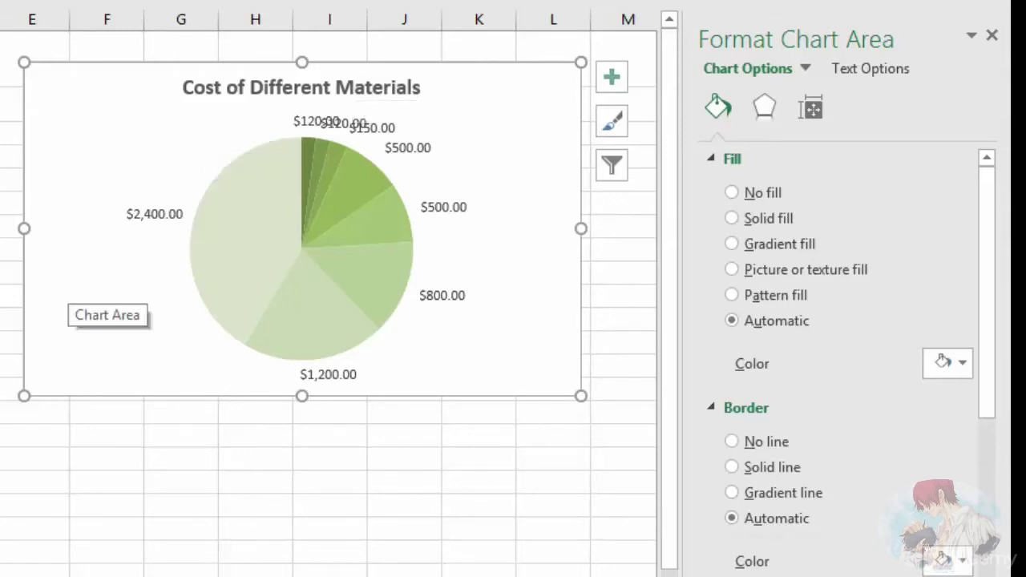
mouse_move(351, 314)
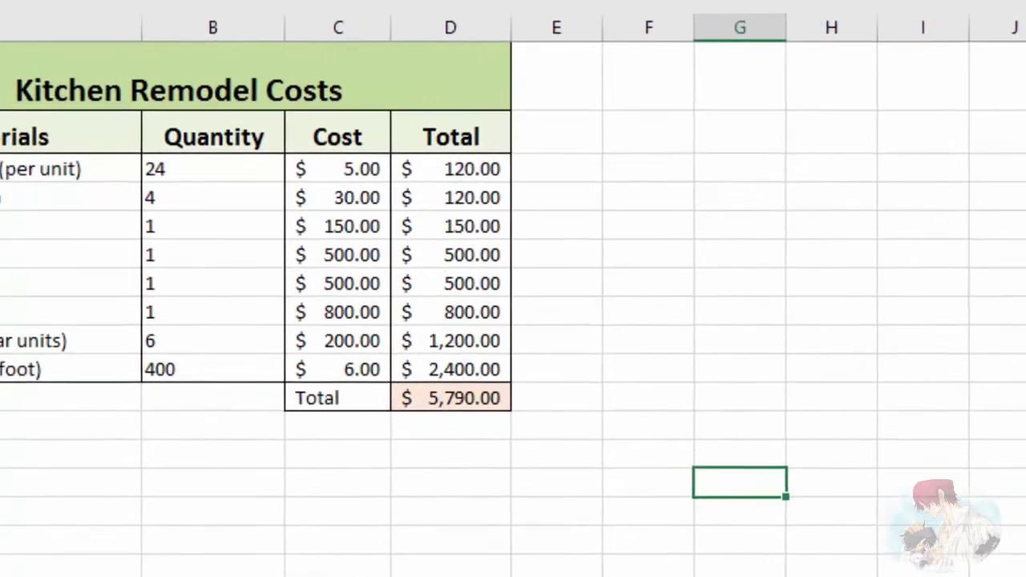
Insert a standard 2-D pie chart from the Materials and Total columns, ranges A2:A10 and D2:D10
left_click_drag(48, 135, 48, 369)
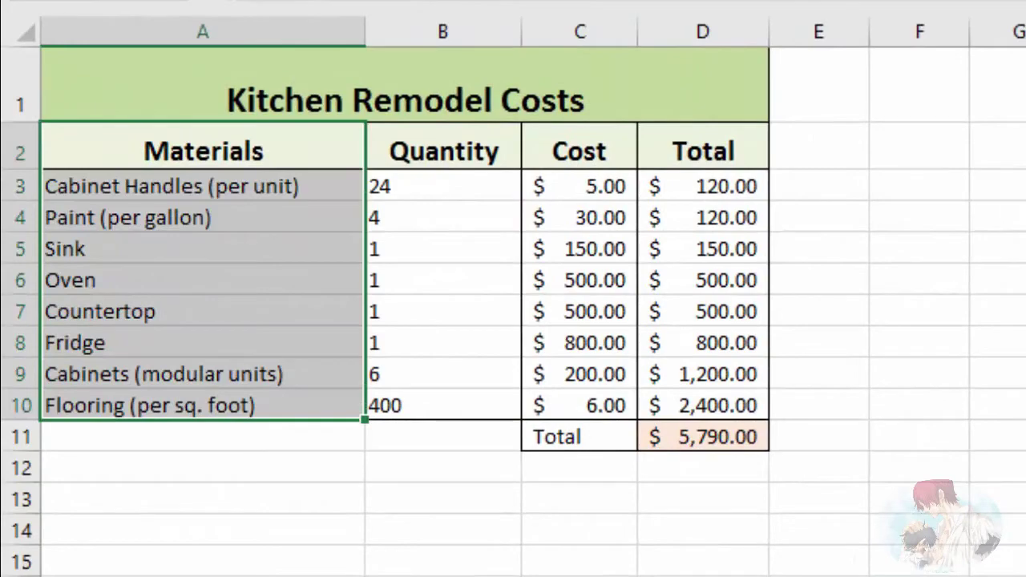
left_click_drag(702, 151, 702, 404, "ctrl")
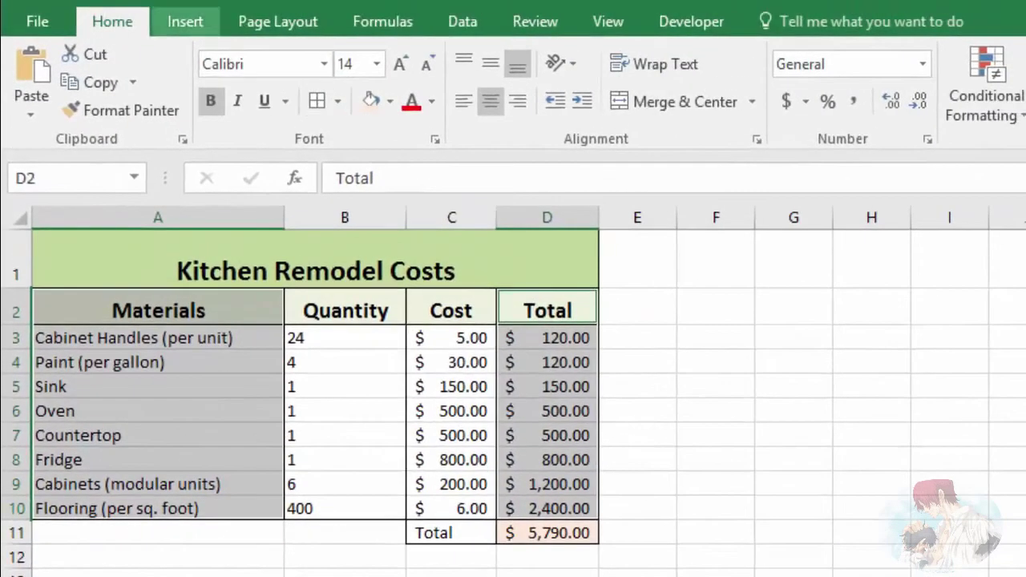
left_click(185, 22)
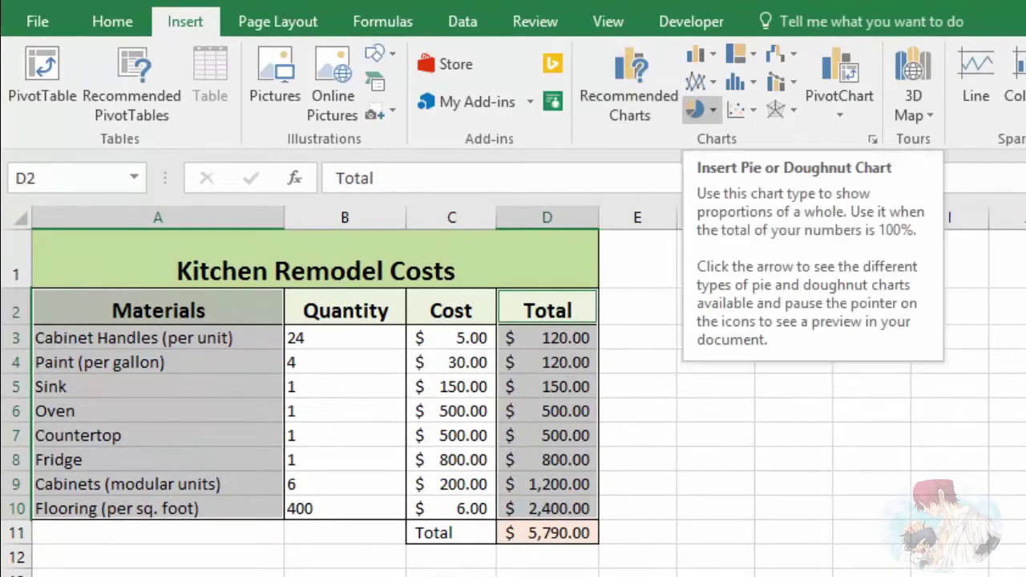
left_click(697, 109)
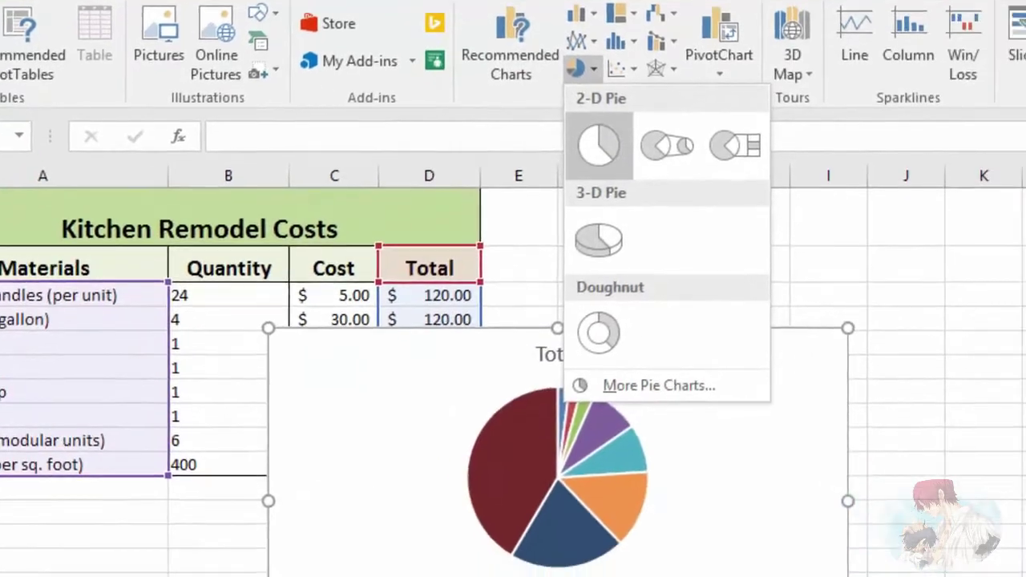
left_click(717, 186)
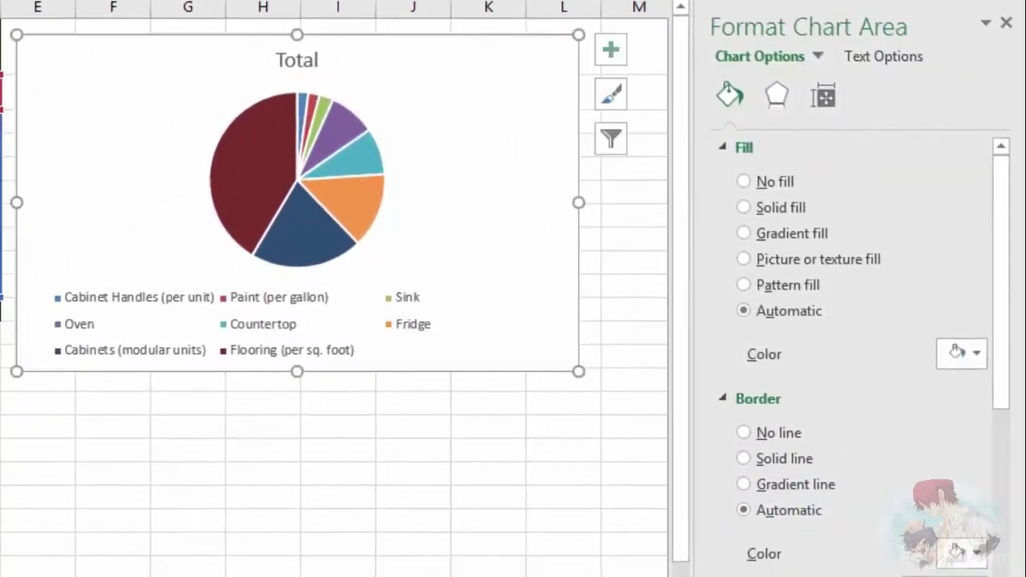
Delete the pie chart's legend and replace its title with "Cost of Different Materials"
left_click(298, 341)
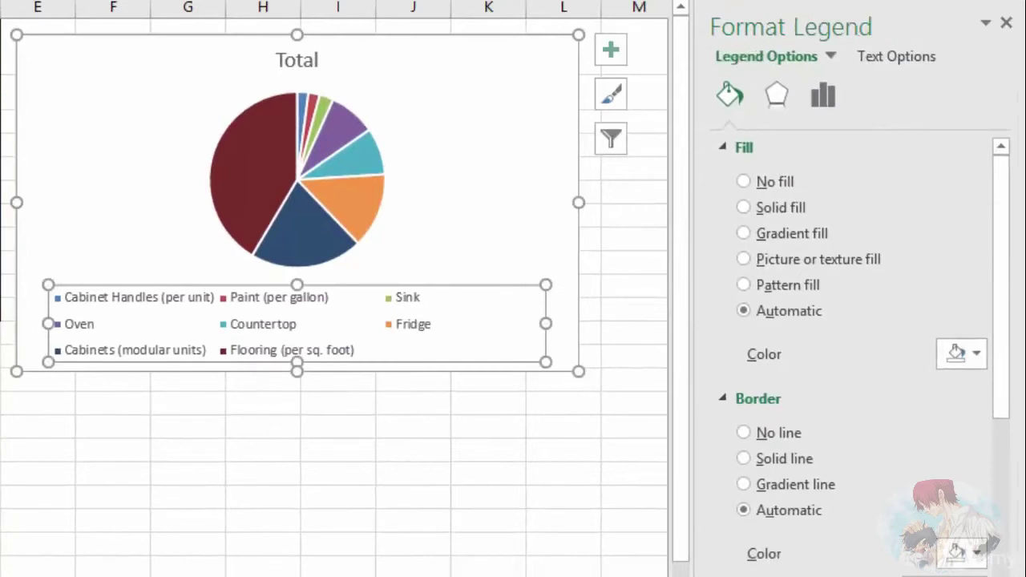
key("Delete")
left_click(298, 60)
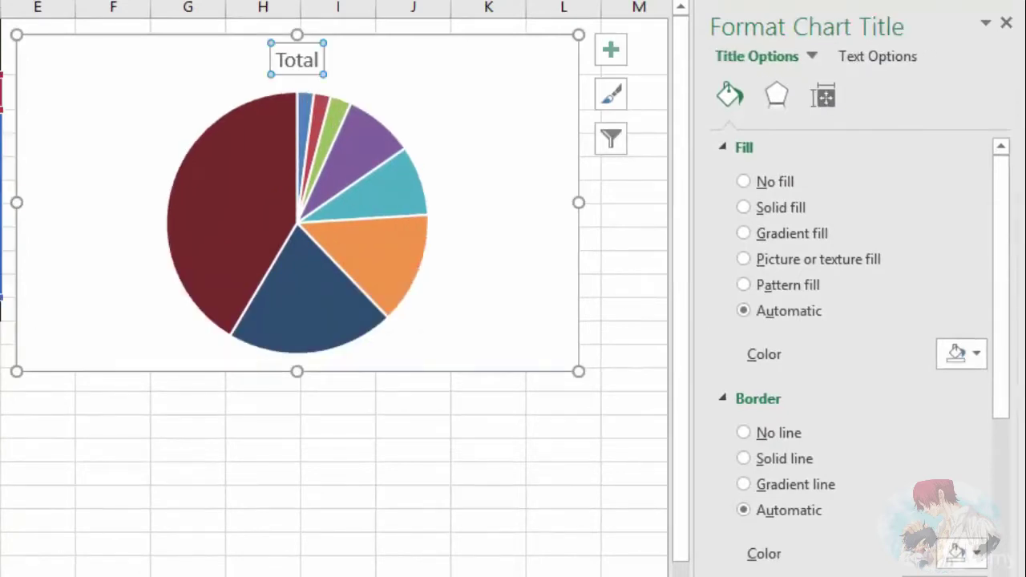
double_click(298, 60)
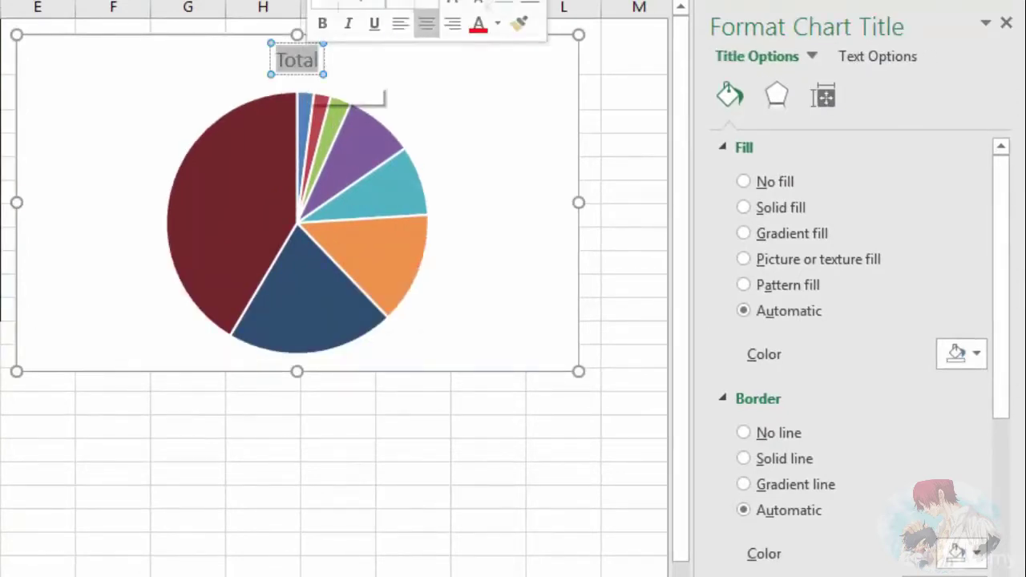
type("Cost of D")
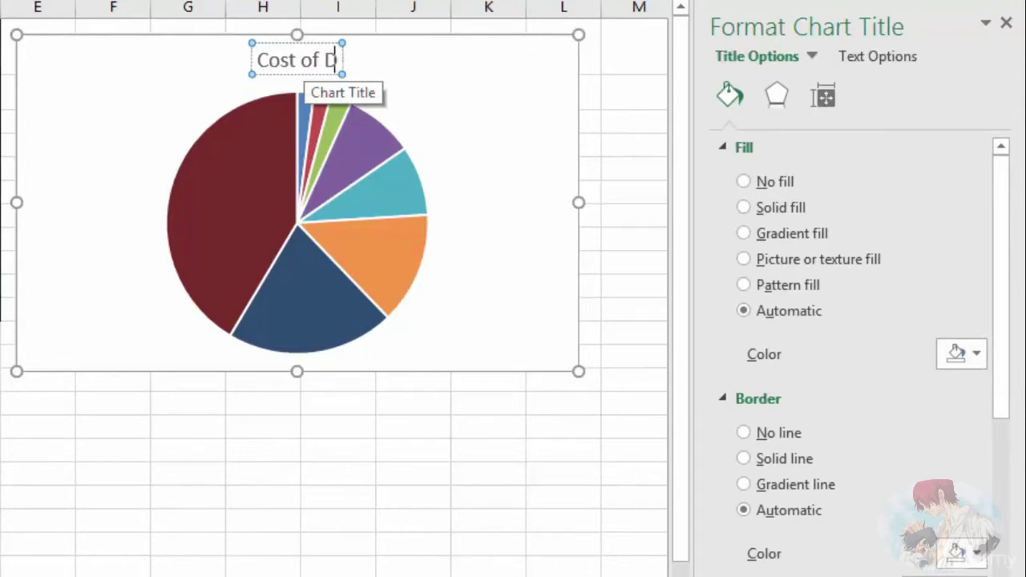
type("ifferent Materials")
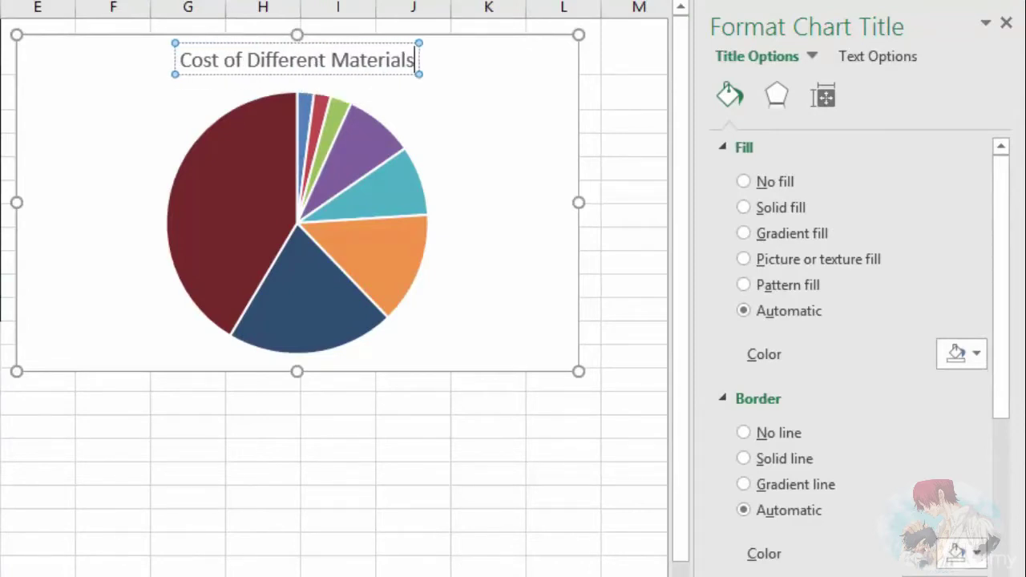
Make the whole chart title bold and set its font size to 16
key("ctrl+a")
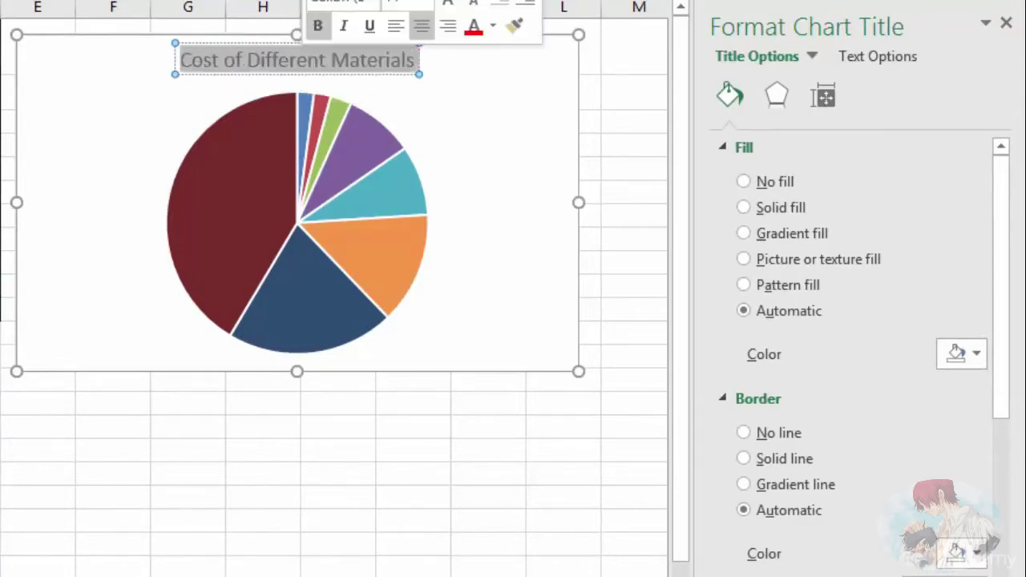
left_click(317, 25)
left_click(427, 4)
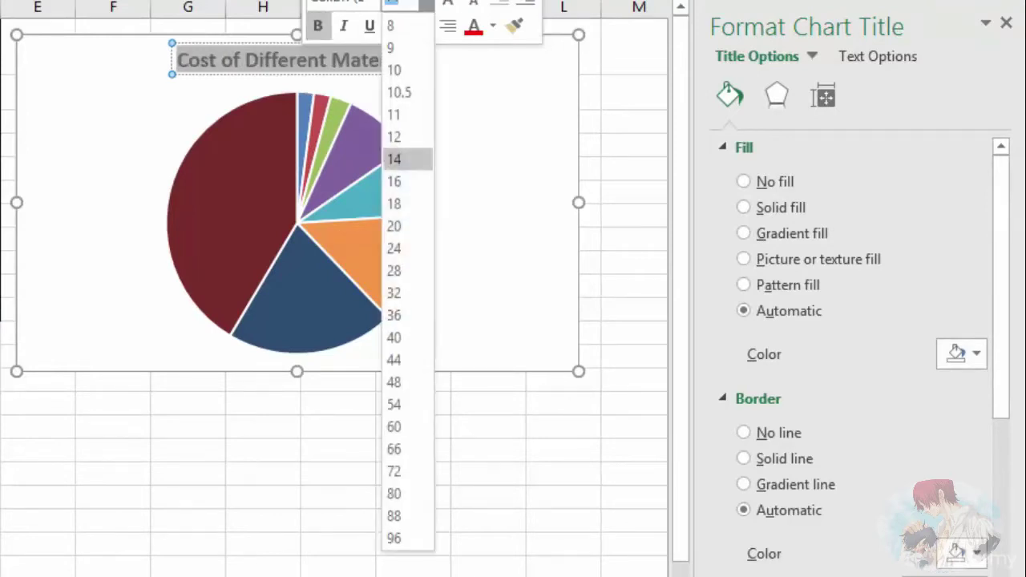
left_click(407, 182)
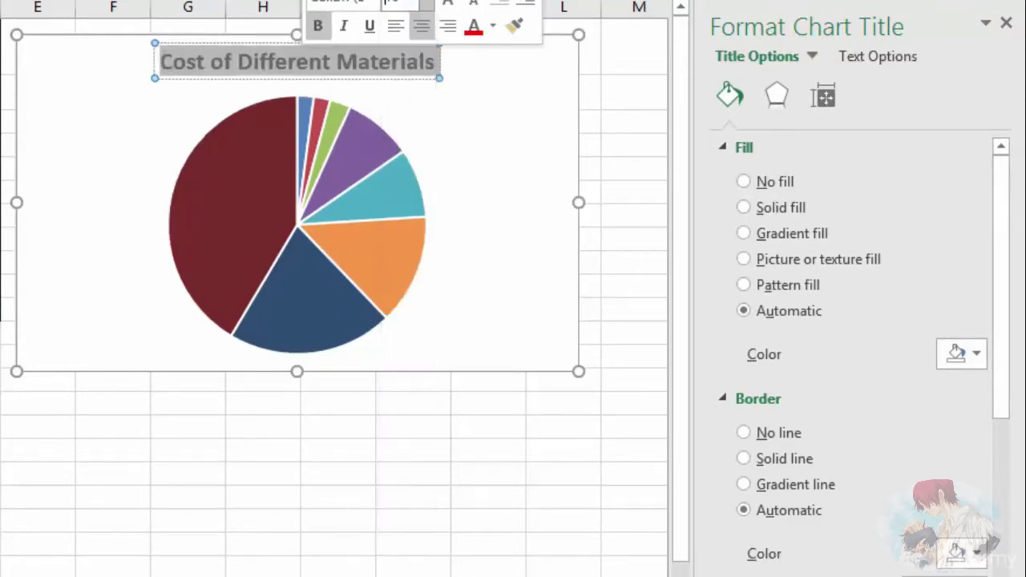
left_click(489, 95)
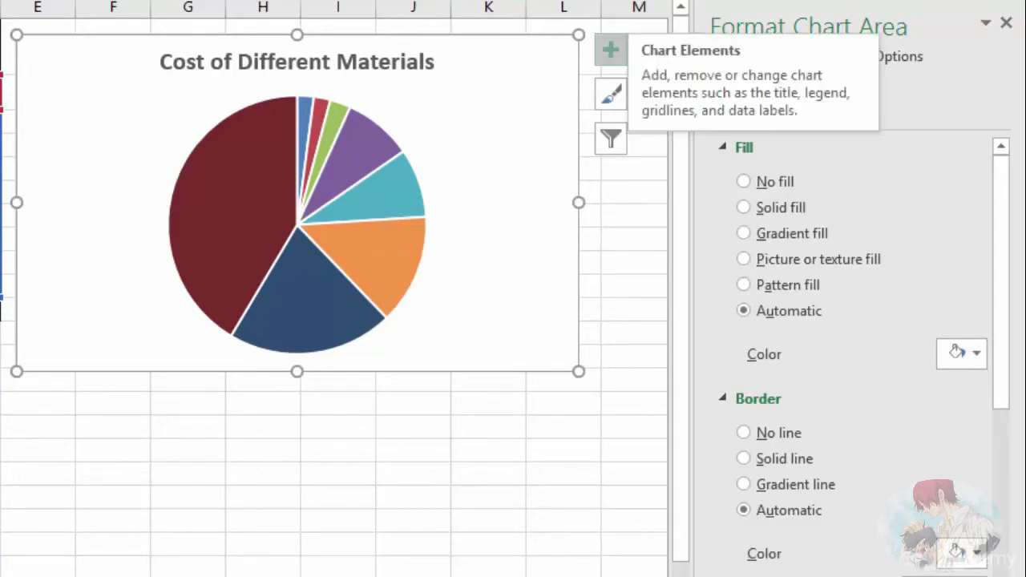
Add data labels to the pie chart in the Outside End position
left_click(611, 50)
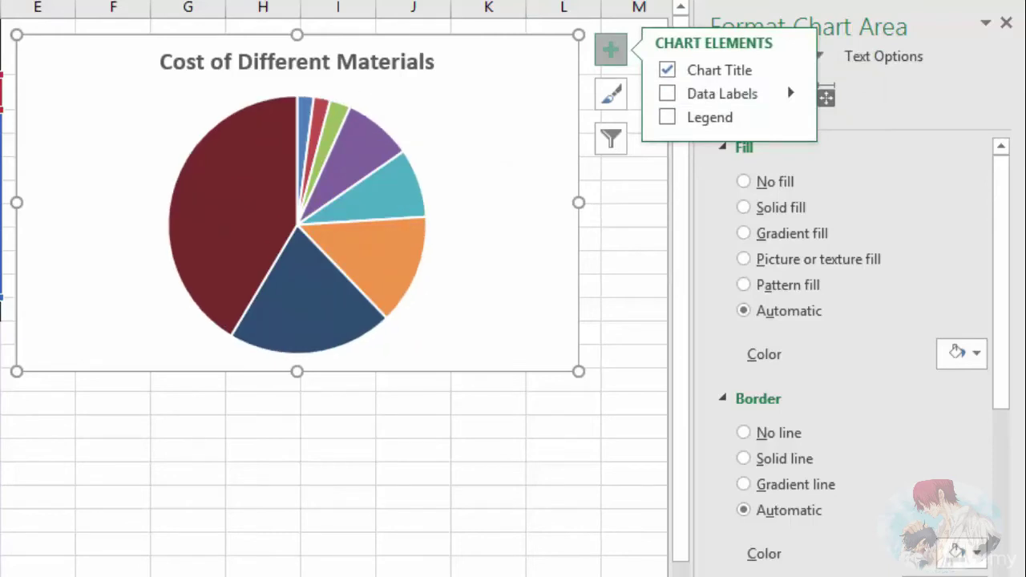
left_click(791, 93)
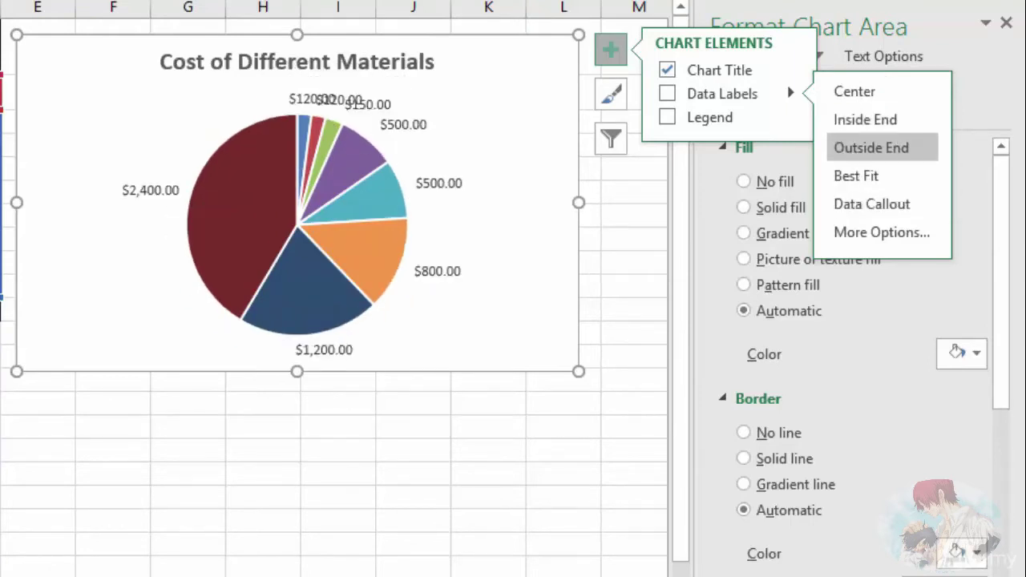
left_click(871, 147)
left_click(611, 49)
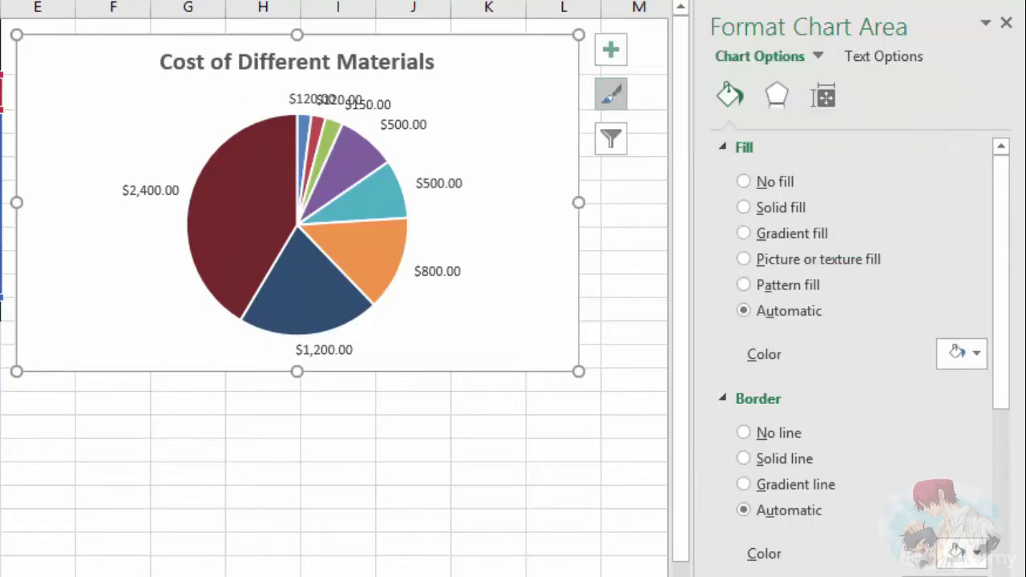
Apply the colorful palette Color 2 to the pie chart
left_click(611, 94)
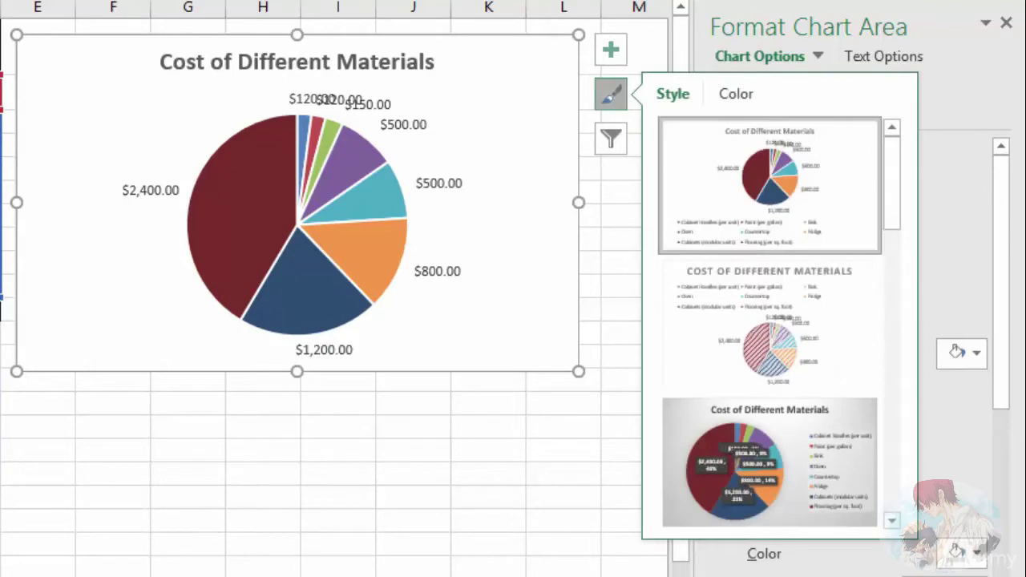
left_click(736, 94)
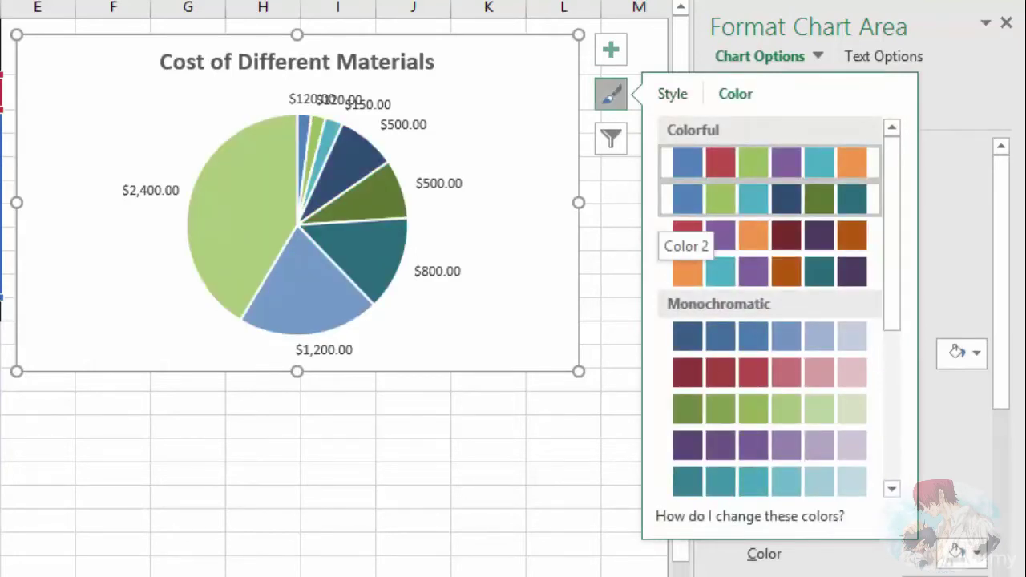
left_click(753, 199)
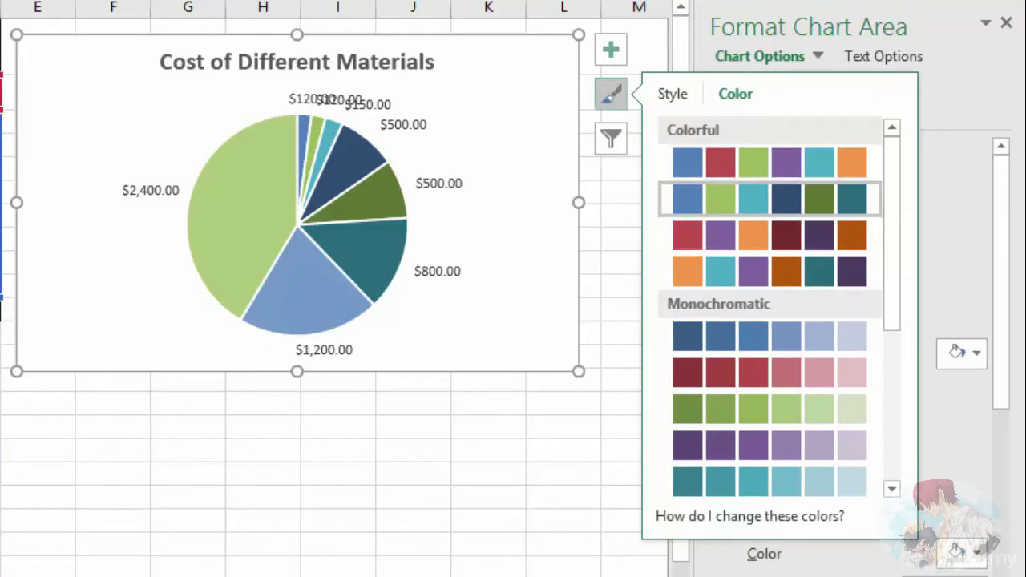
left_click(610, 94)
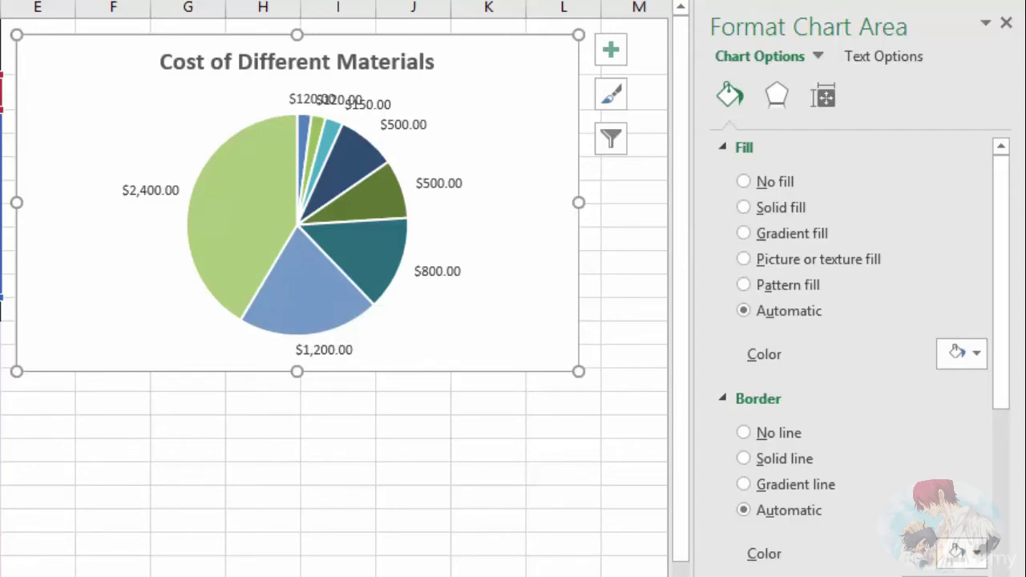
Set the border of the pie's data series to Gradient line
left_click(309, 280)
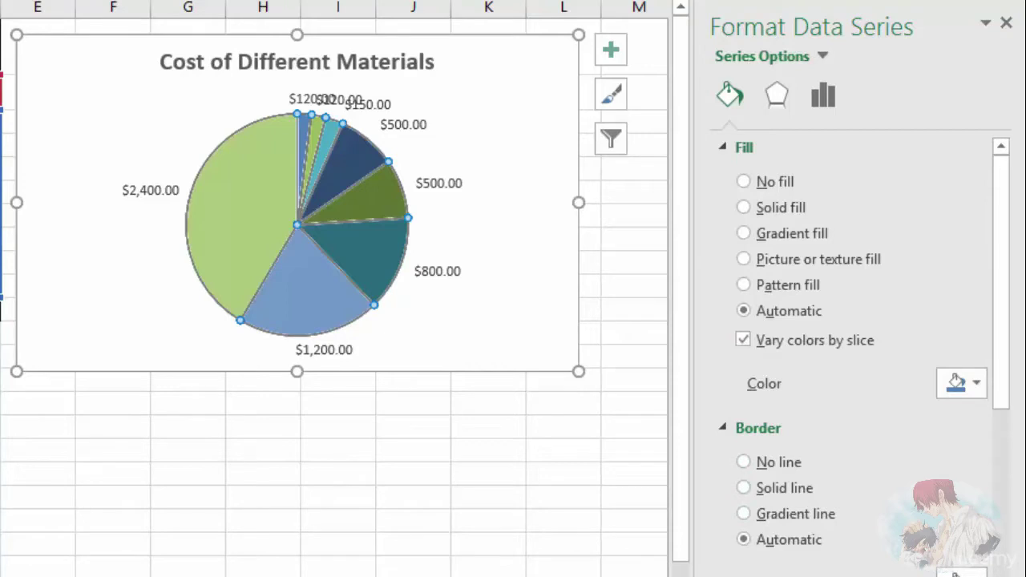
left_click(743, 514)
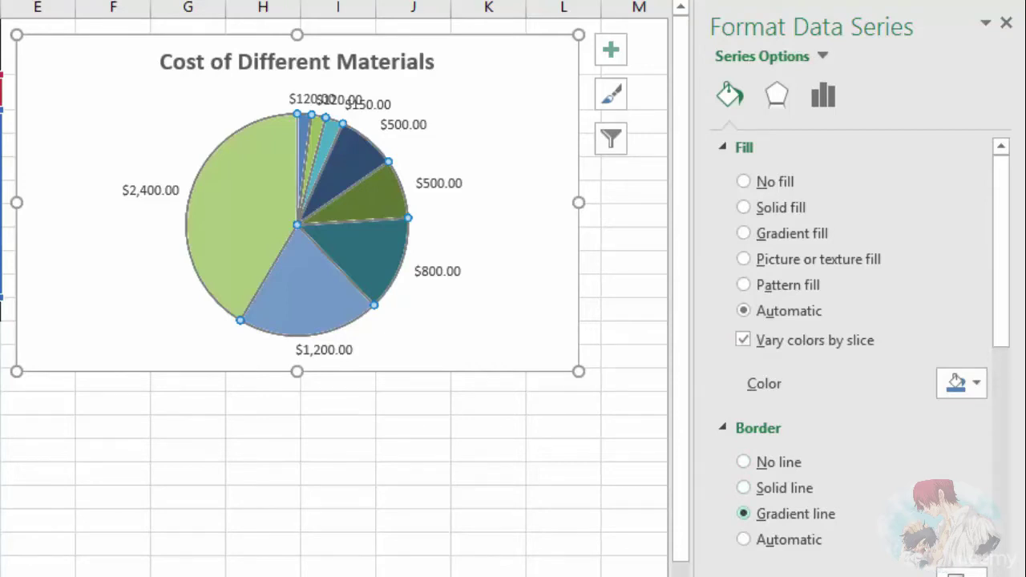
left_click(513, 297)
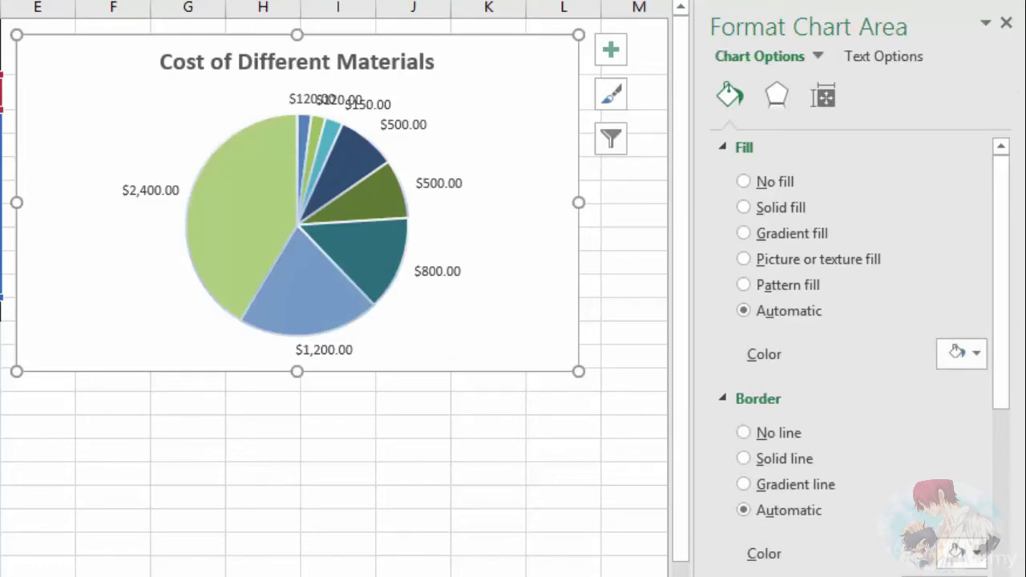
Set the border of the pie's data series to Solid line
left_click(353, 261)
left_click(744, 488)
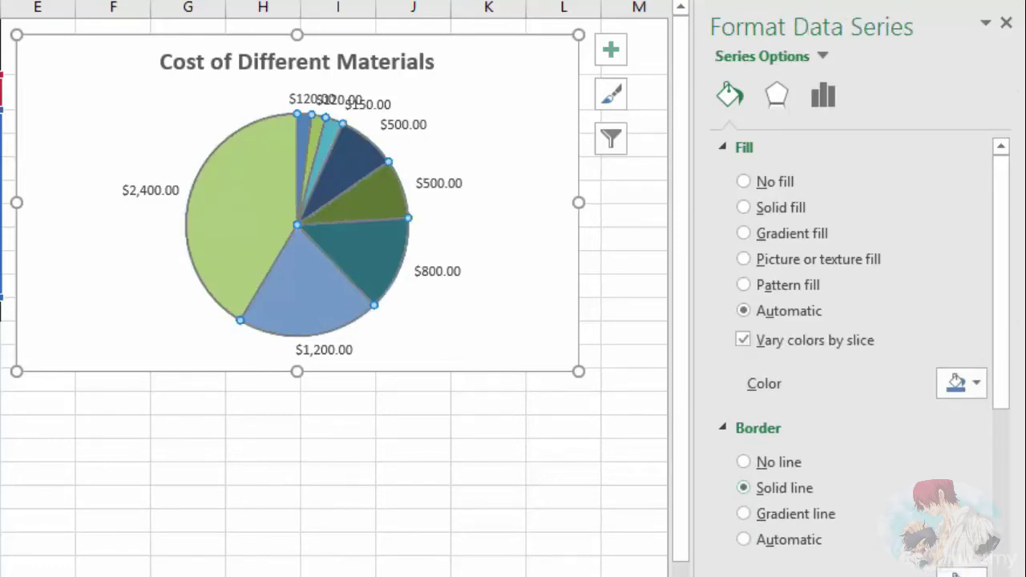
left_click(513, 297)
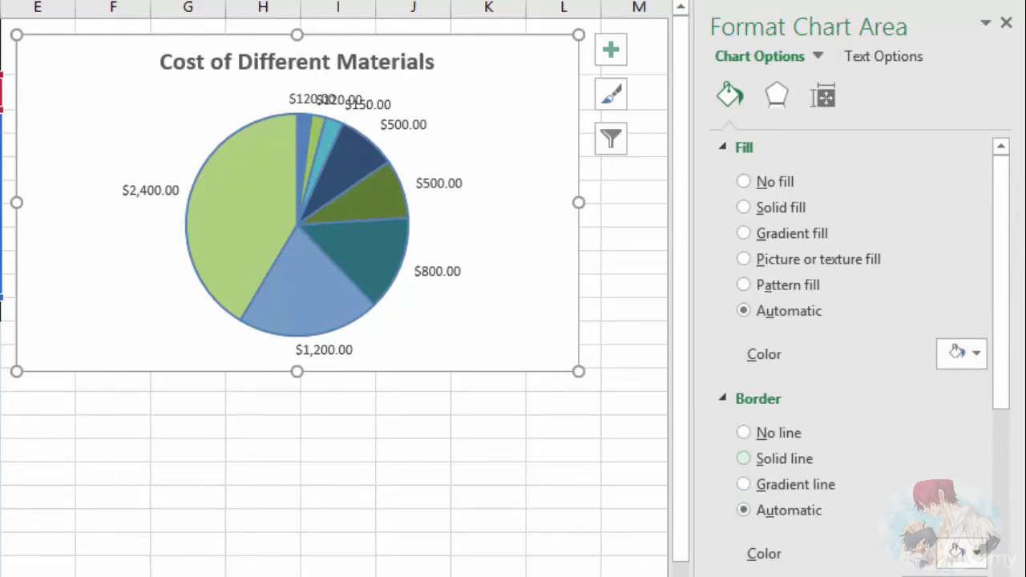
Set the border of the pie's data series to No line
left_click(352, 261)
left_click(744, 461)
left_click(557, 346)
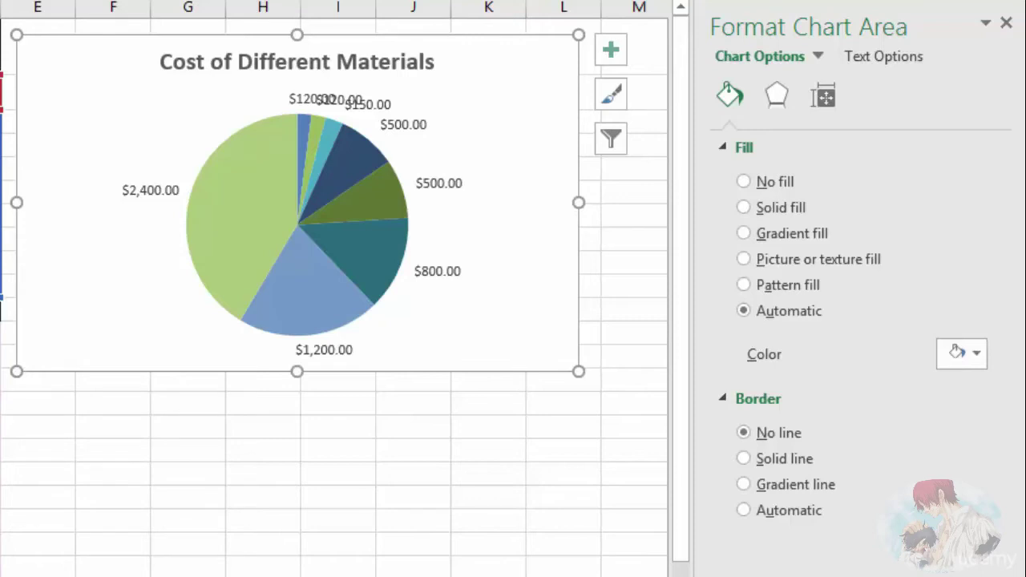
Try first-slice angles of 65°, 112° and 223° for the pie's data series, and undo the rotation
left_click(282, 229)
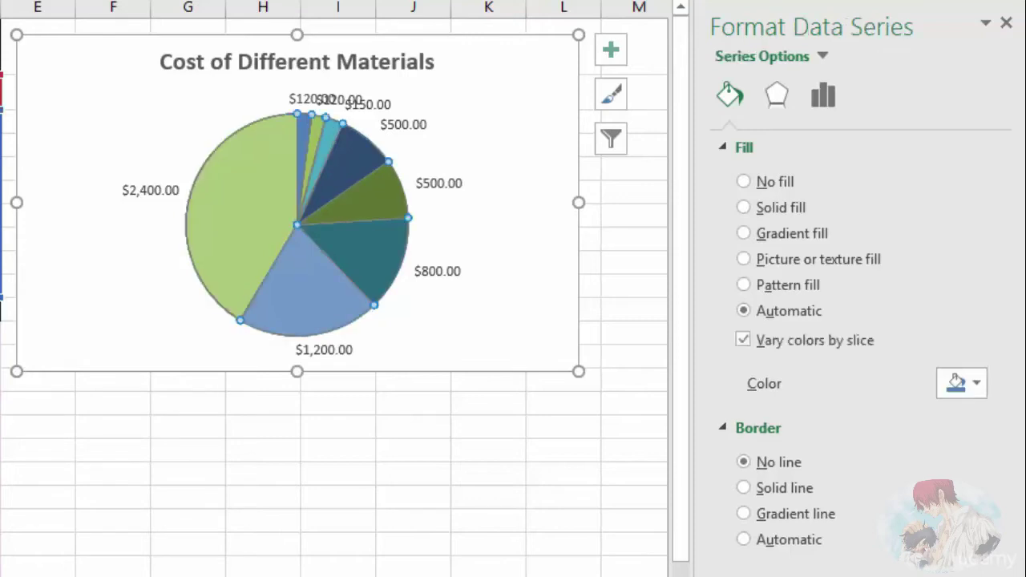
right_click(243, 210)
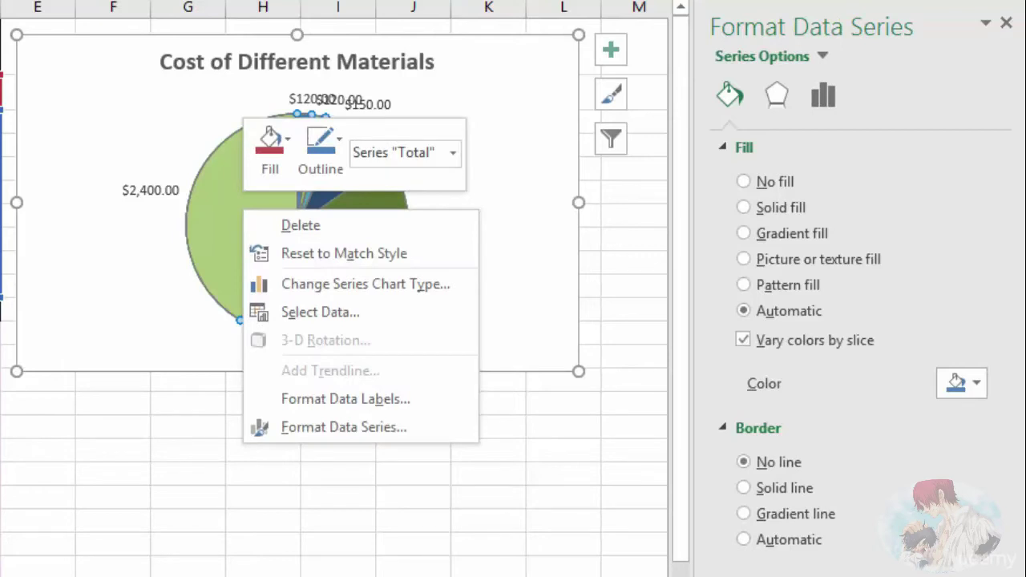
left_click(344, 427)
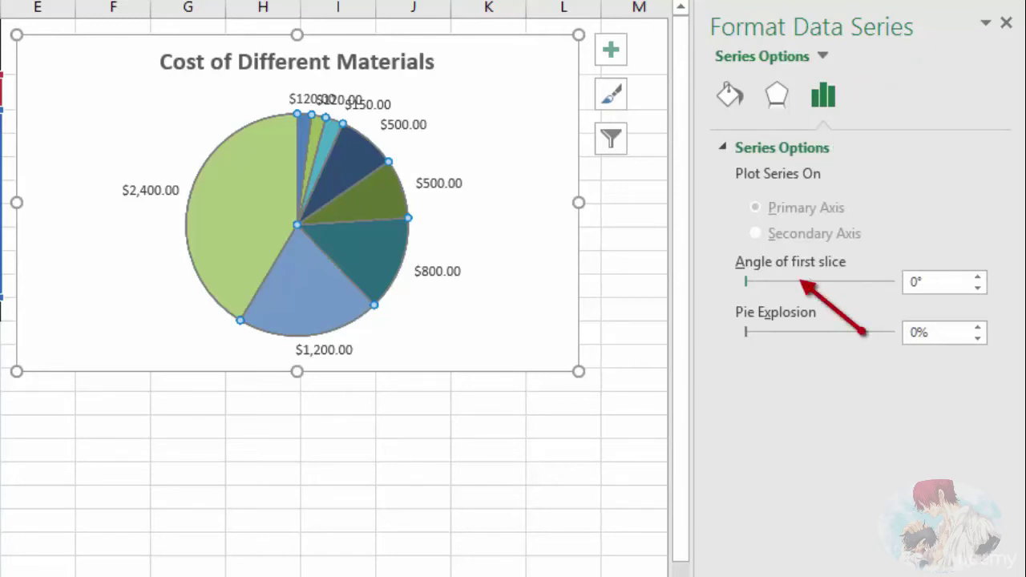
left_click_drag(745, 281, 772, 281)
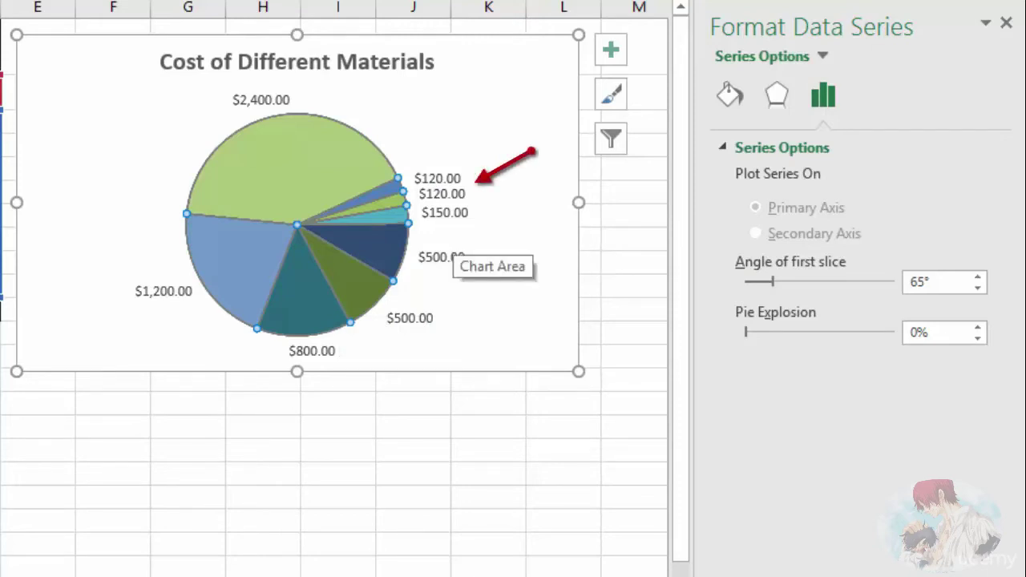
left_click_drag(772, 281, 792, 282)
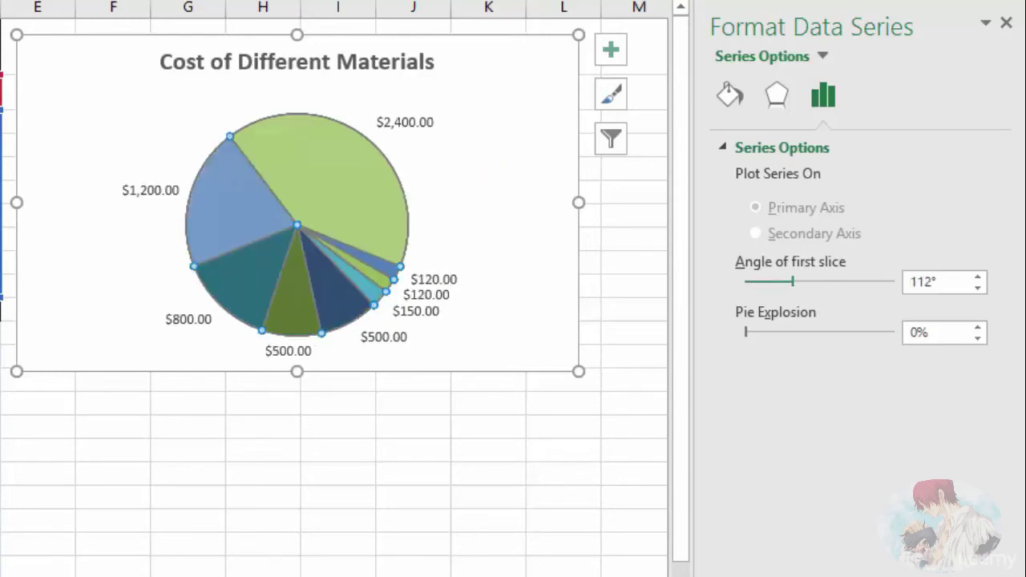
left_click_drag(793, 281, 802, 282)
left_click(977, 277)
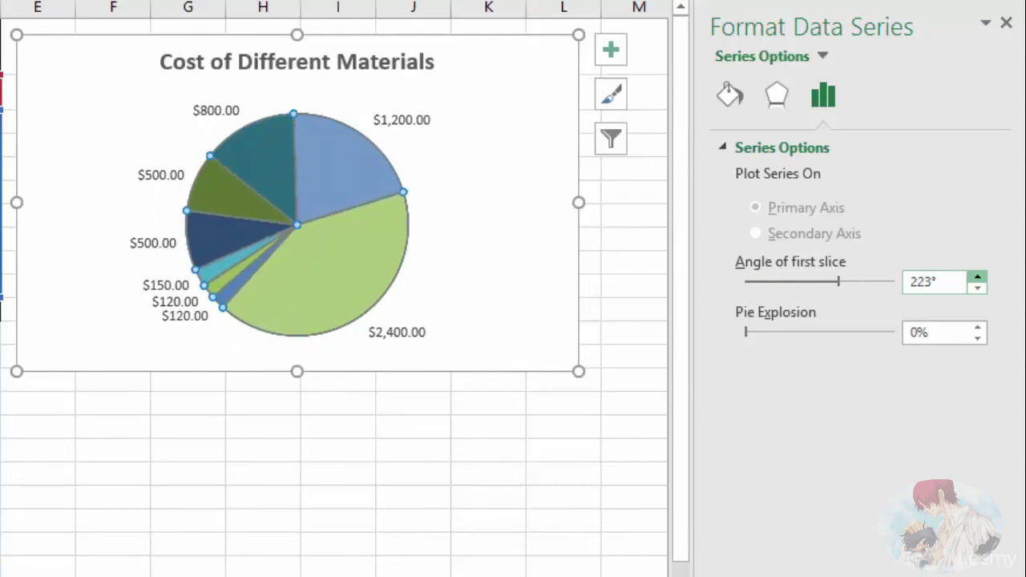
key("ctrl+z")
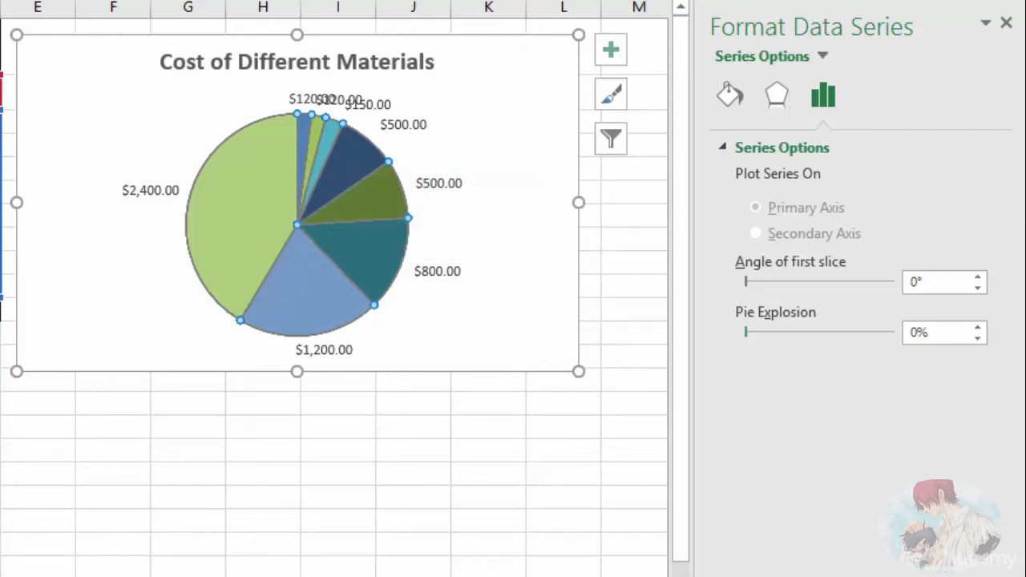
Try pie explosion values of 32% and 9%, and return the explosion to 0%
left_click_drag(745, 332, 757, 332)
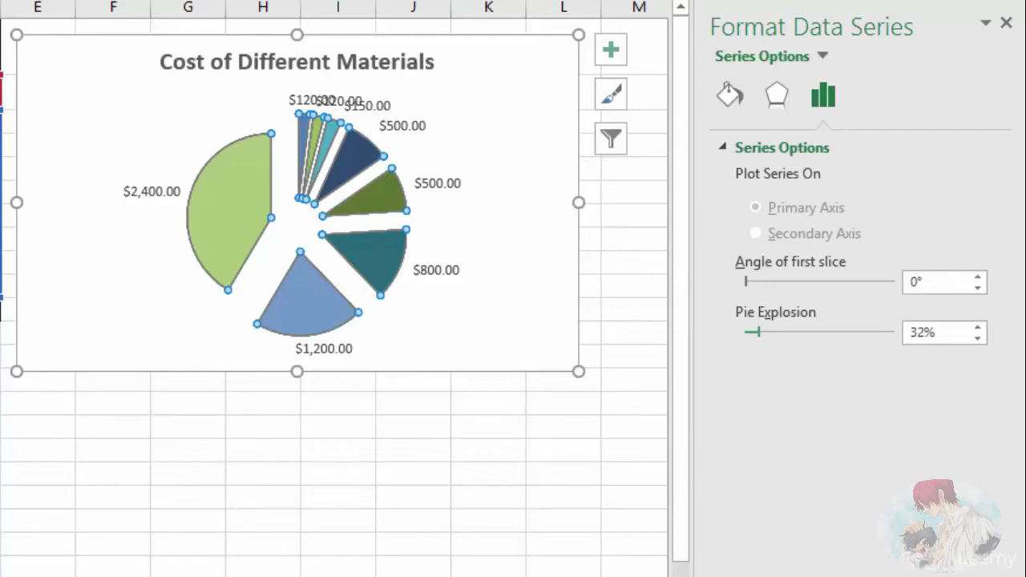
left_click_drag(751, 331, 747, 331)
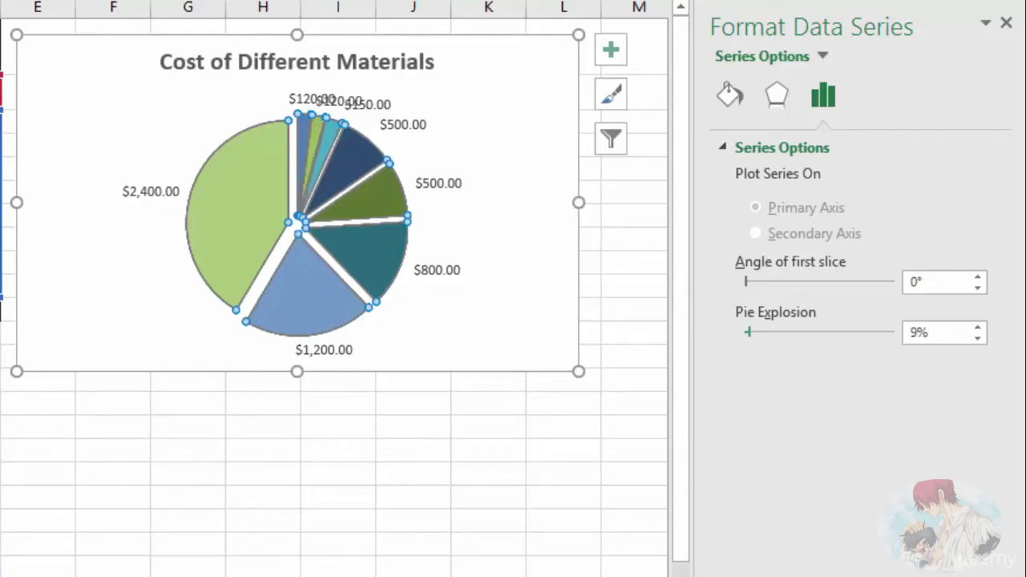
left_click_drag(747, 331, 745, 331)
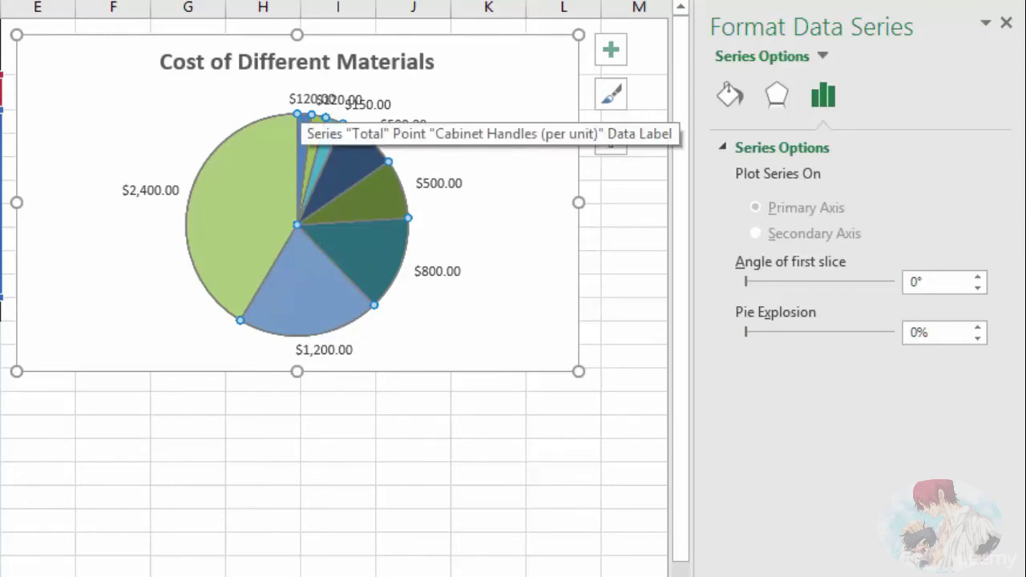
Move the Cabinet Handles data label leftward, above the large $2,400.00 slice and clear of its neighbouring labels
left_click(310, 97)
left_click(310, 98)
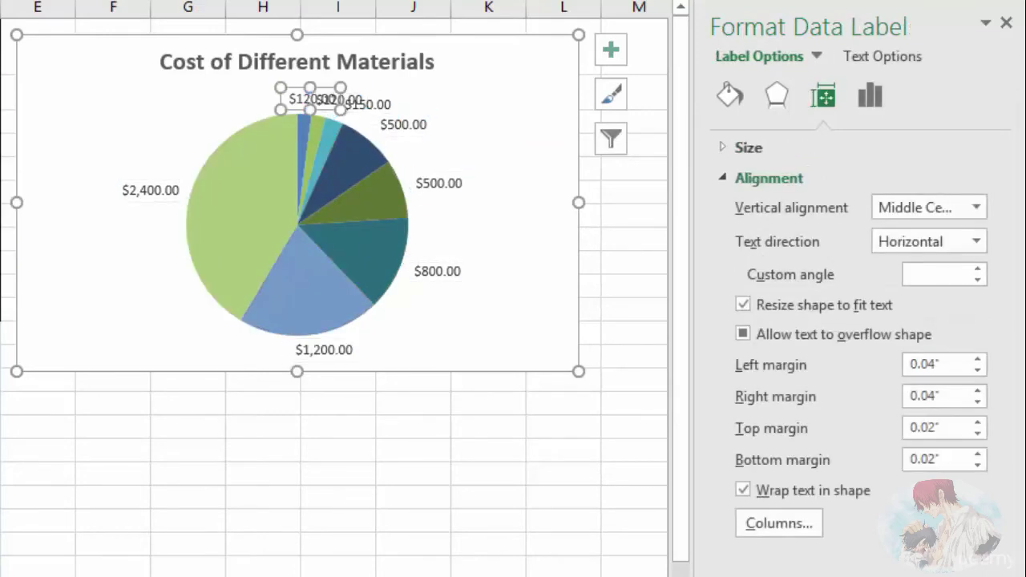
left_click_drag(310, 98, 244, 94)
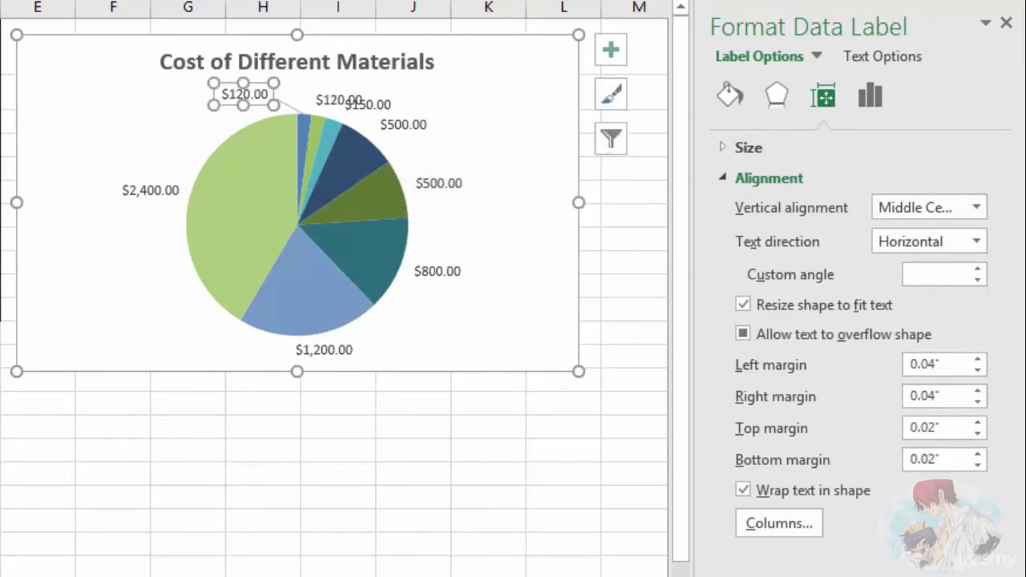
left_click(481, 120)
Spread the other $120.00, the $150.00 and the upper $500.00 data labels apart around the top of the pie
left_click(332, 100)
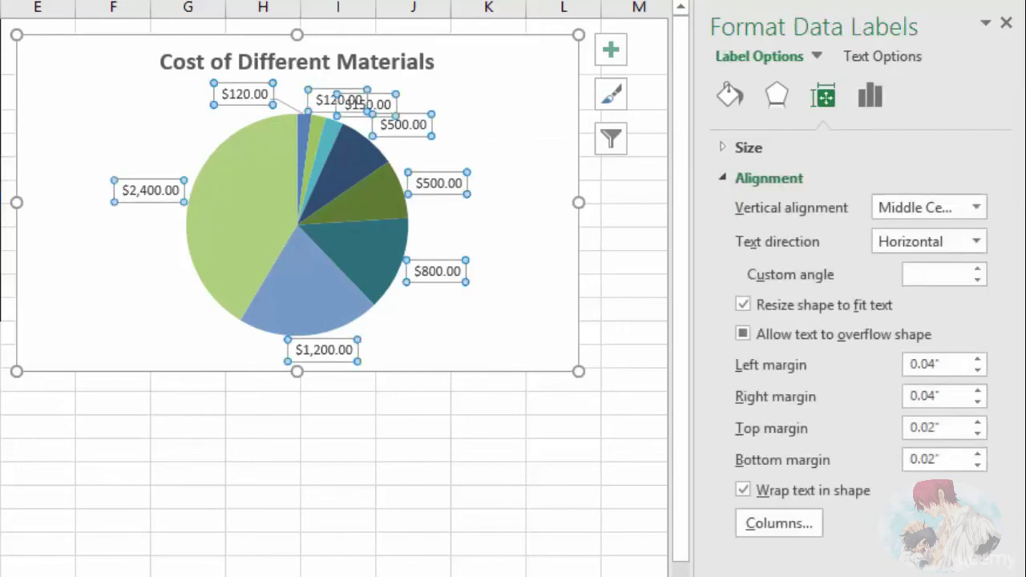
left_click(333, 101)
left_click_drag(332, 100, 410, 128)
left_click(367, 104)
left_click(403, 124)
left_click(498, 131)
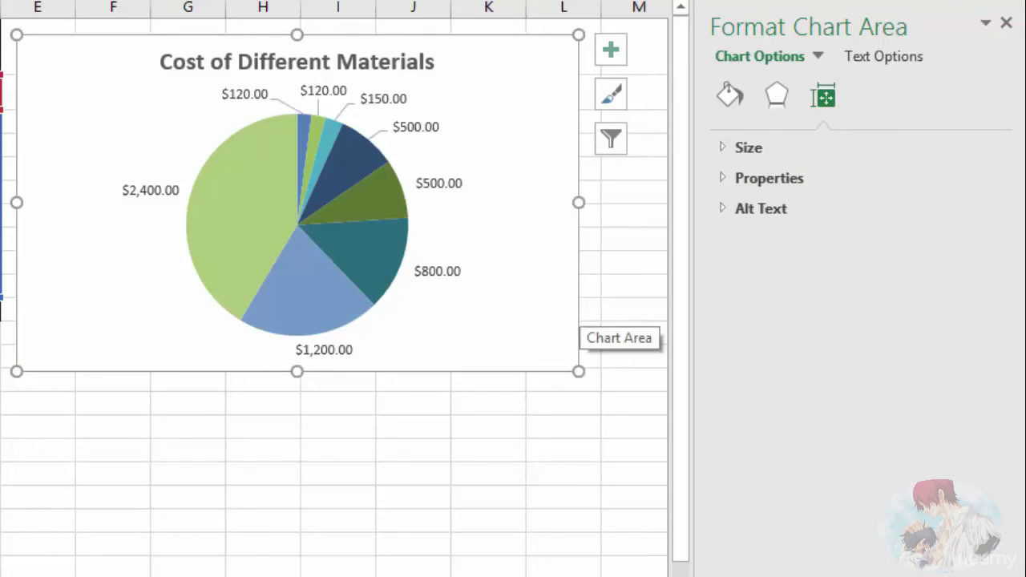
Move the lower $500.00, the $800.00, $1,200.00 and $2,400.00 data labels slightly away from their slices to show leader lines
left_click(439, 184)
left_click(438, 184)
left_click_drag(438, 184, 454, 185)
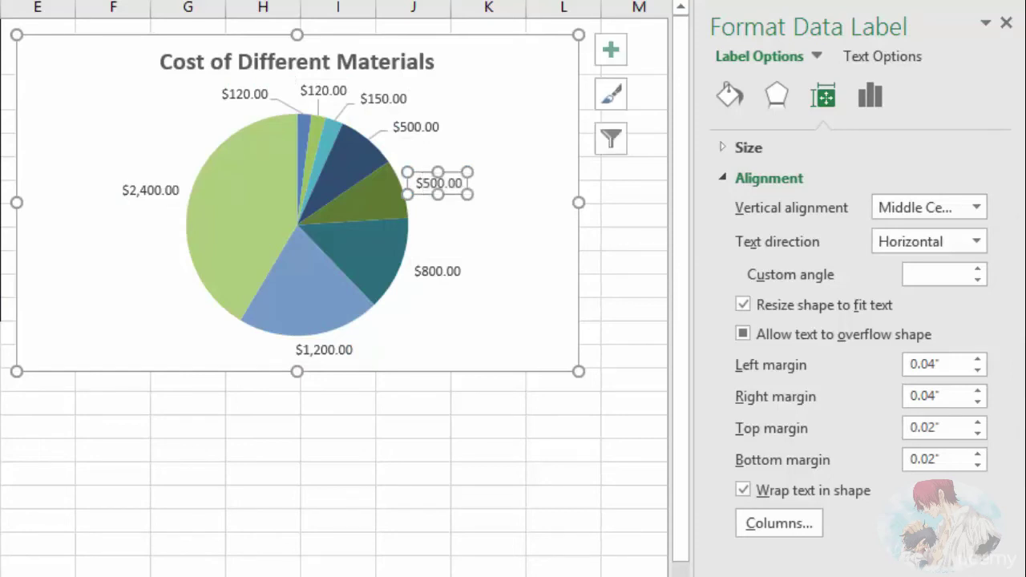
left_click(438, 272)
left_click_drag(438, 272, 445, 276)
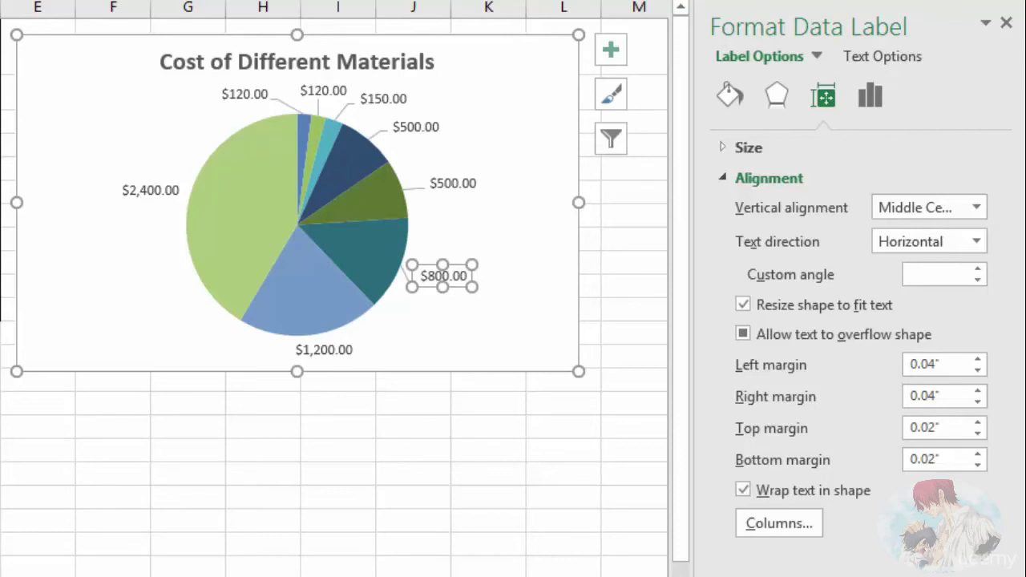
left_click(324, 349)
left_click_drag(324, 350, 363, 350)
left_click(149, 190)
left_click_drag(149, 190, 134, 183)
left_click(513, 358)
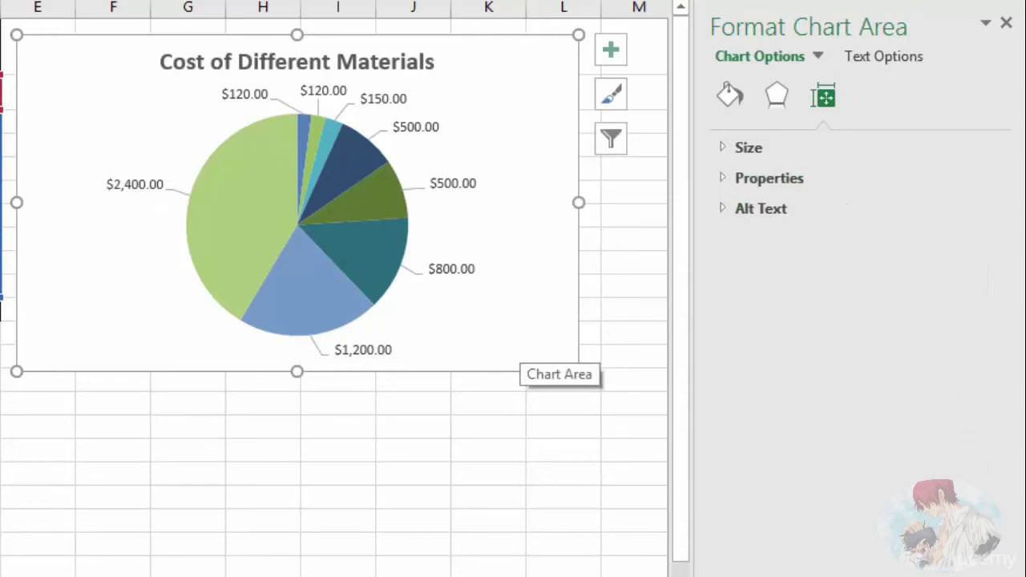
Move the chart title to the chart's lower-left corner and break it into two lines before "Different Materials"
left_click(393, 71)
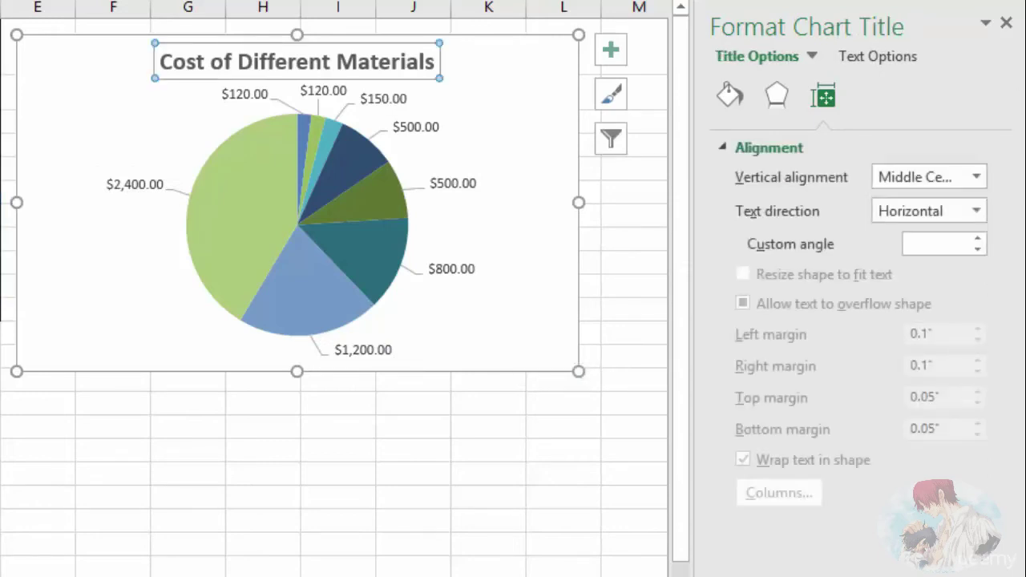
left_click_drag(195, 42, 57, 325)
left_click(102, 343)
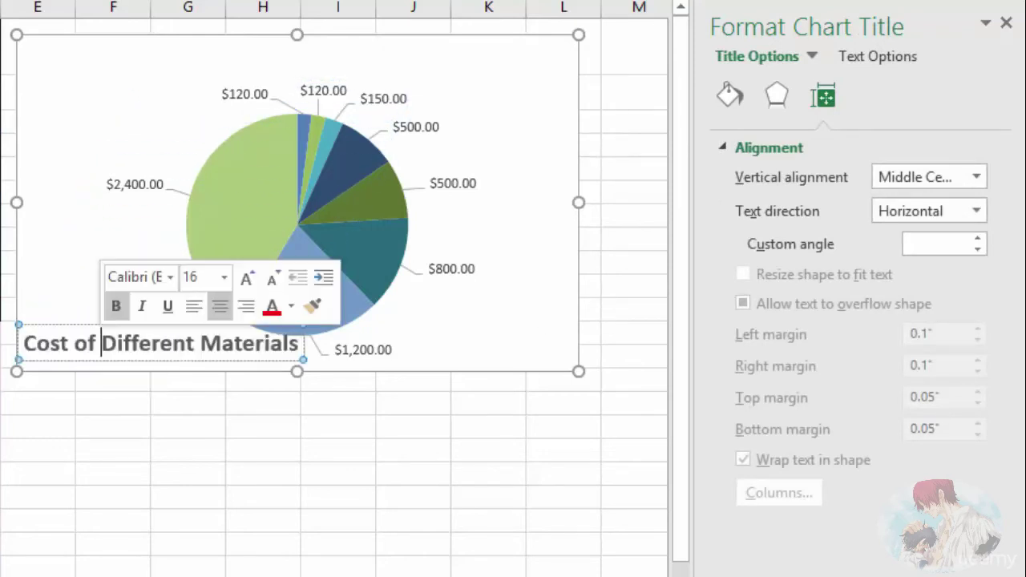
double_click(144, 343)
left_click(102, 343)
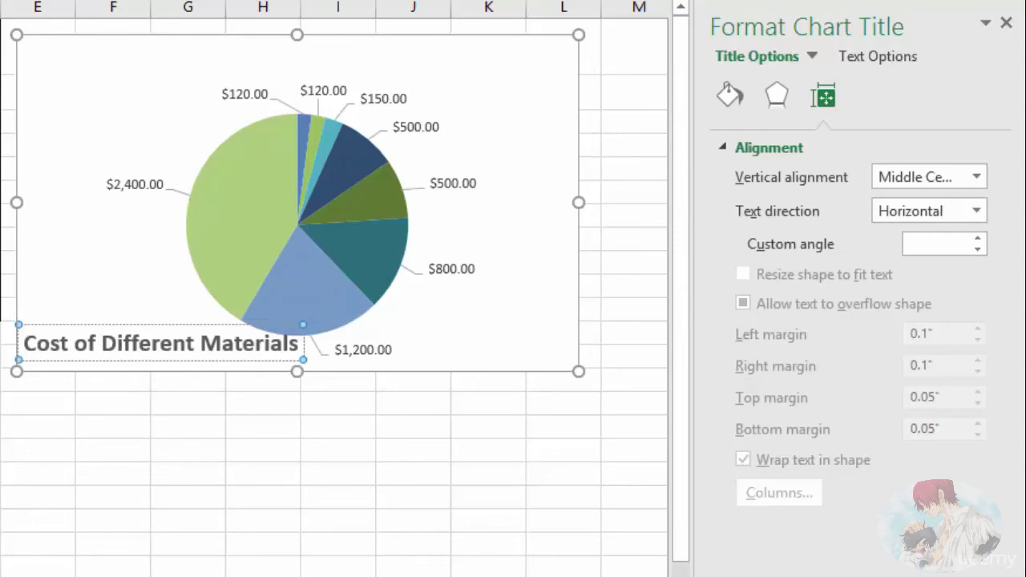
key("Return")
Left-align both lines of the chart title
key("ctrl+a")
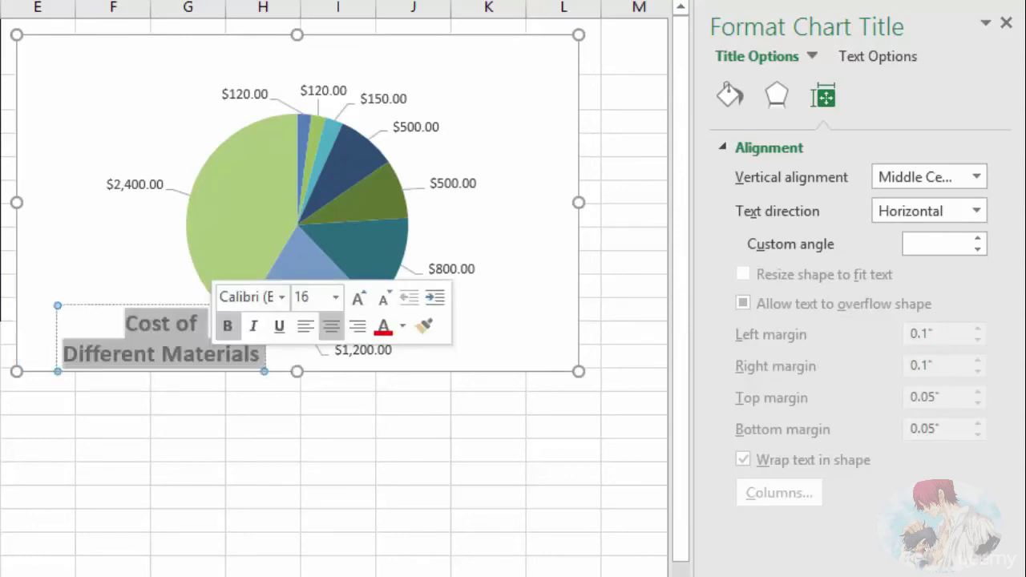
left_click(305, 325)
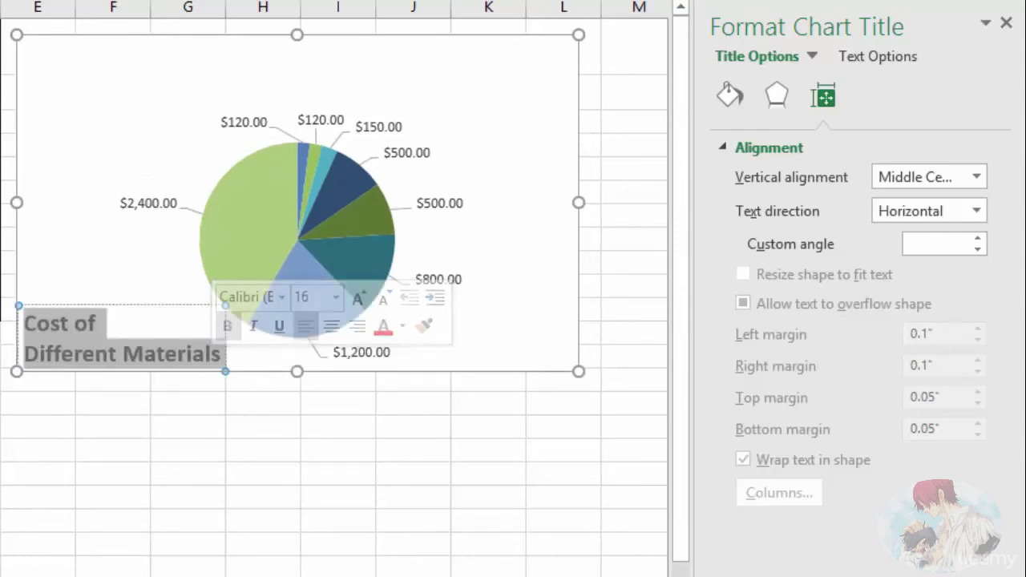
left_click(135, 264)
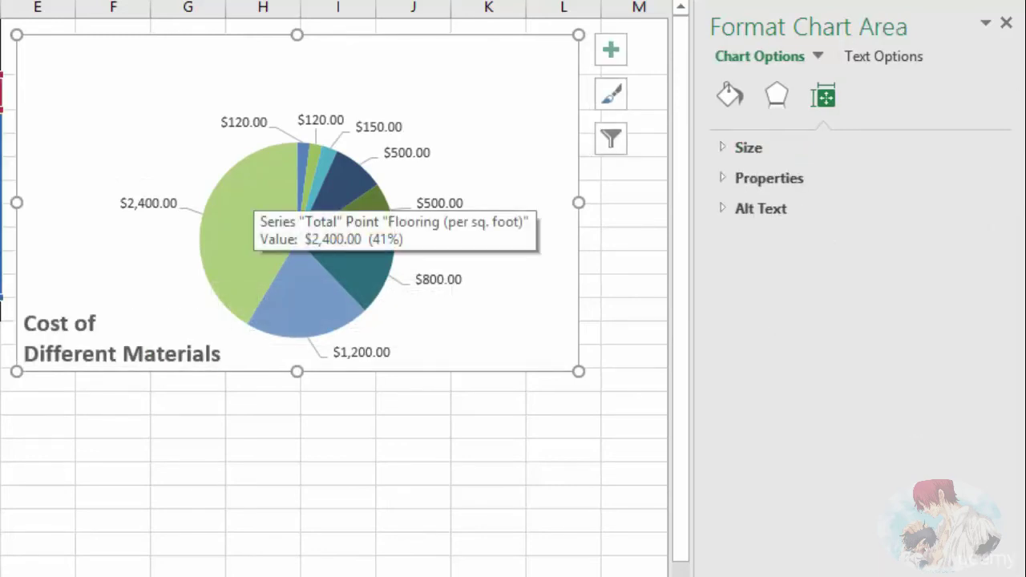
Enlarge the pie's plot area toward the chart's upper-left, filling the space freed by the title
left_click(254, 210)
left_click(210, 152)
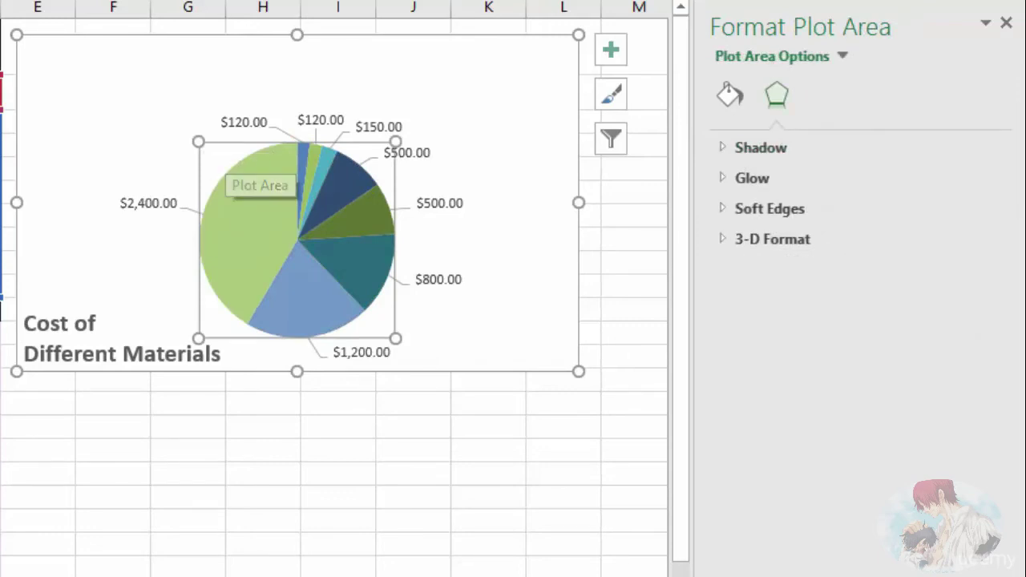
left_click_drag(198, 142, 182, 94)
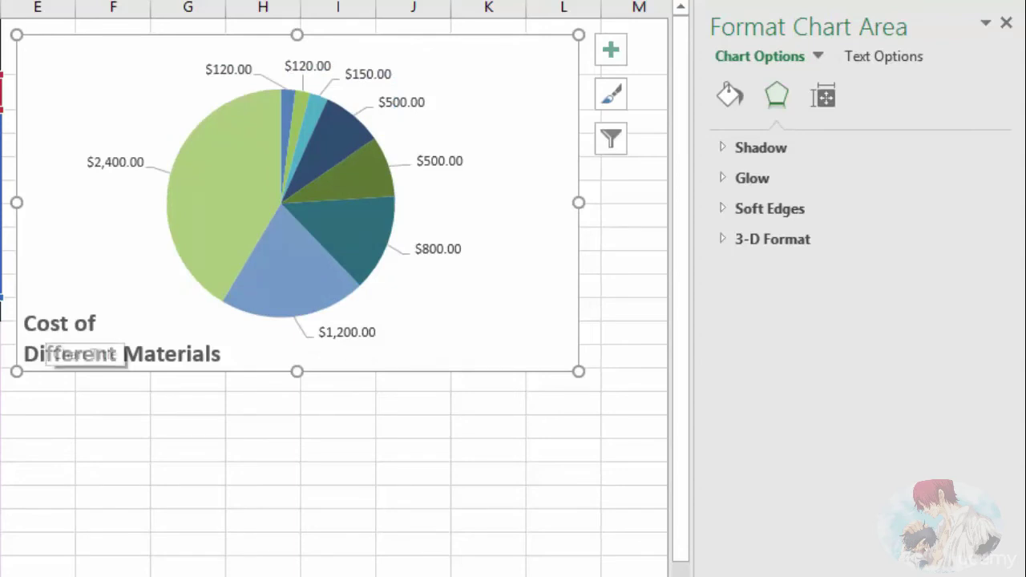
Move the two-line chart title slightly up and right, away from the chart's corner, and deselect the chart
left_click(40, 353)
left_click_drag(40, 353, 55, 342)
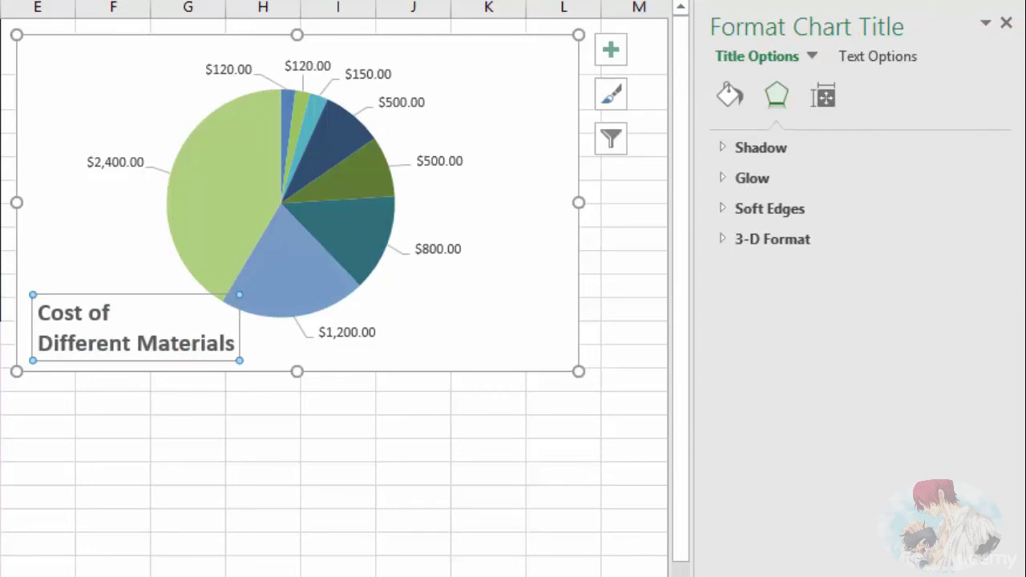
left_click(488, 403)
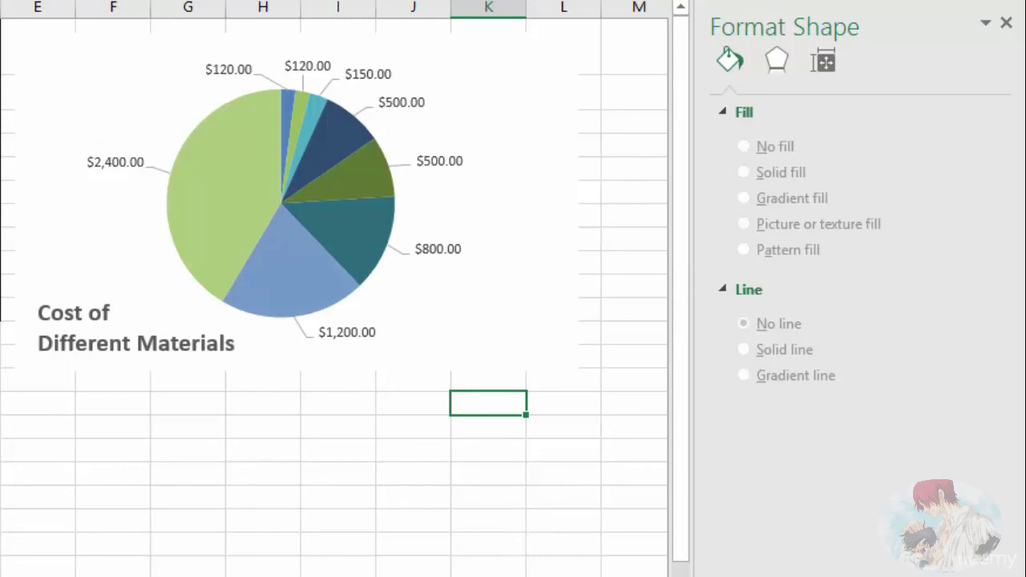
Set all the pie's data labels to show Category Name instead of Value
left_click(116, 162)
left_click(115, 163)
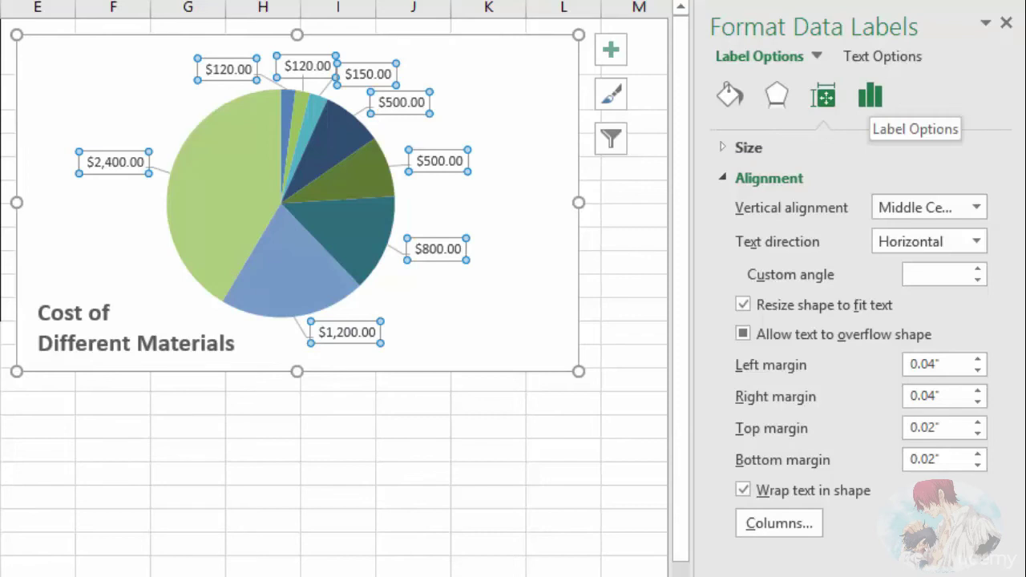
left_click(870, 96)
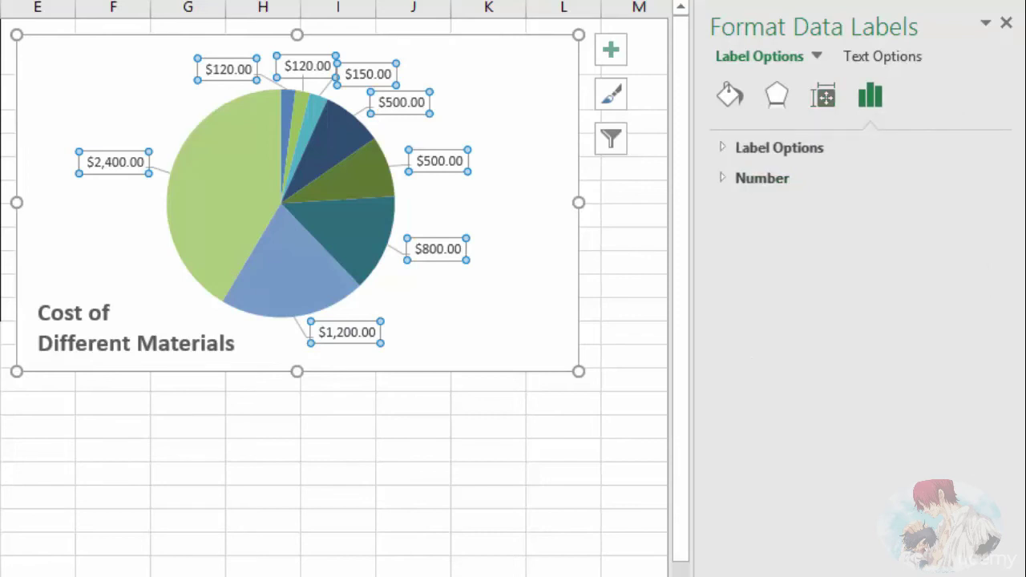
left_click(779, 147)
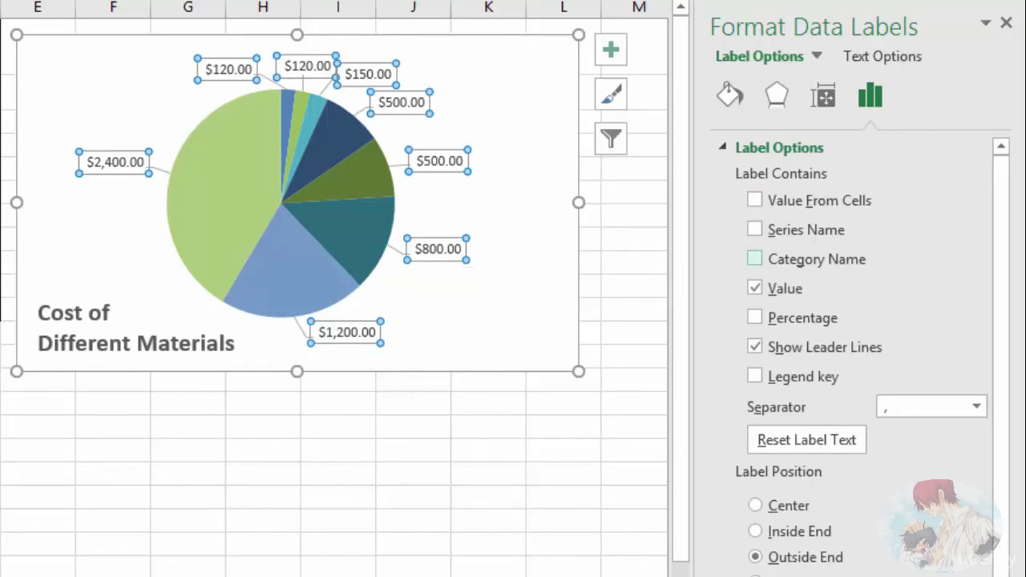
left_click(754, 258)
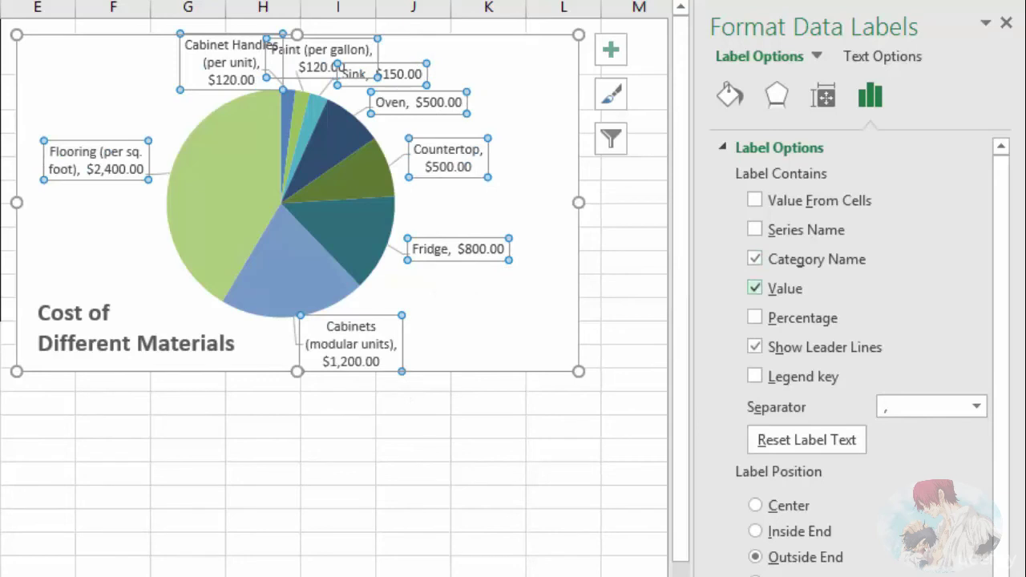
left_click(754, 288)
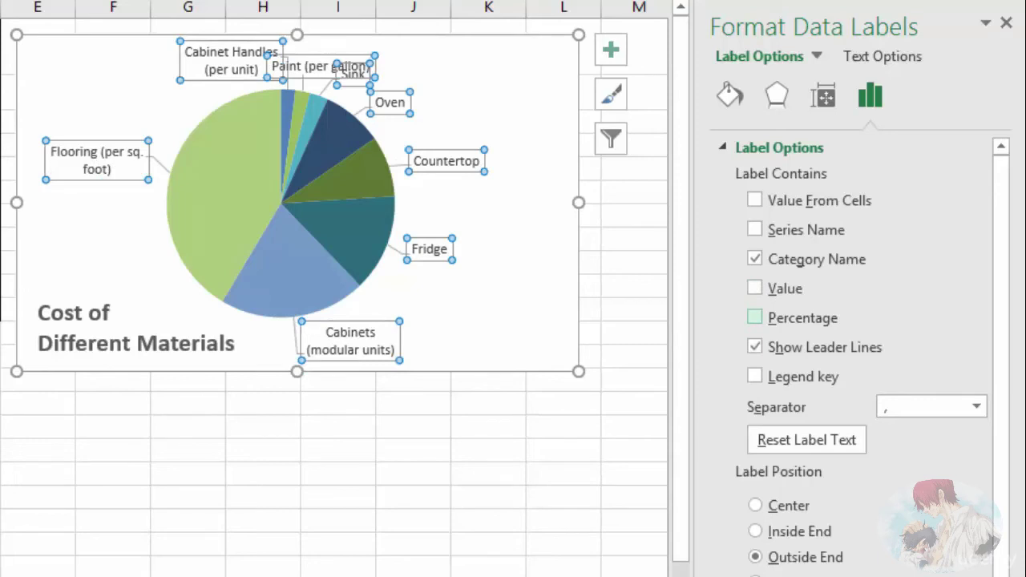
Add percentages to the pie's data labels and shift the Cabinet Handles and Paint labels left to separate the overlapping labels
left_click(754, 317)
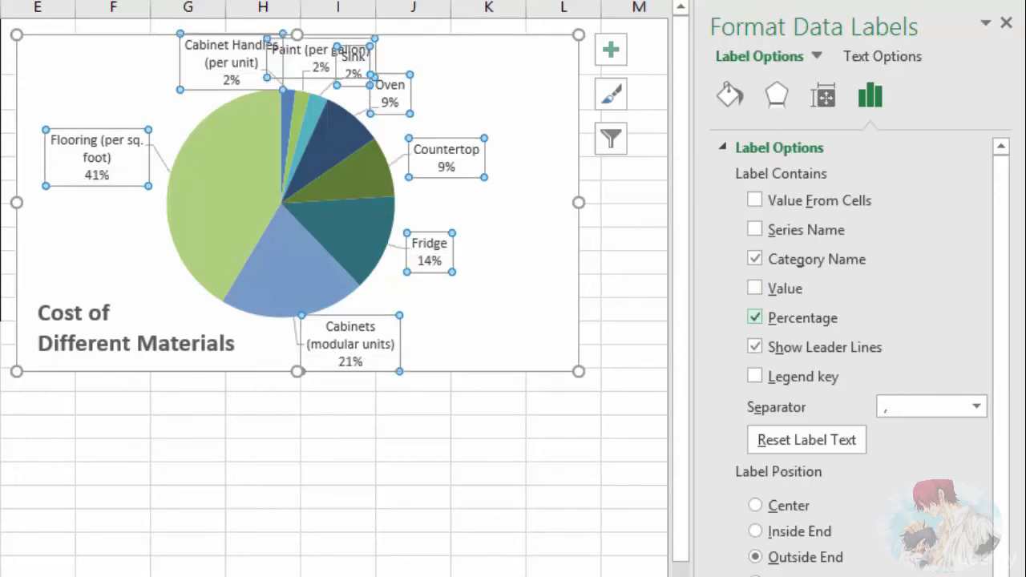
left_click(506, 294)
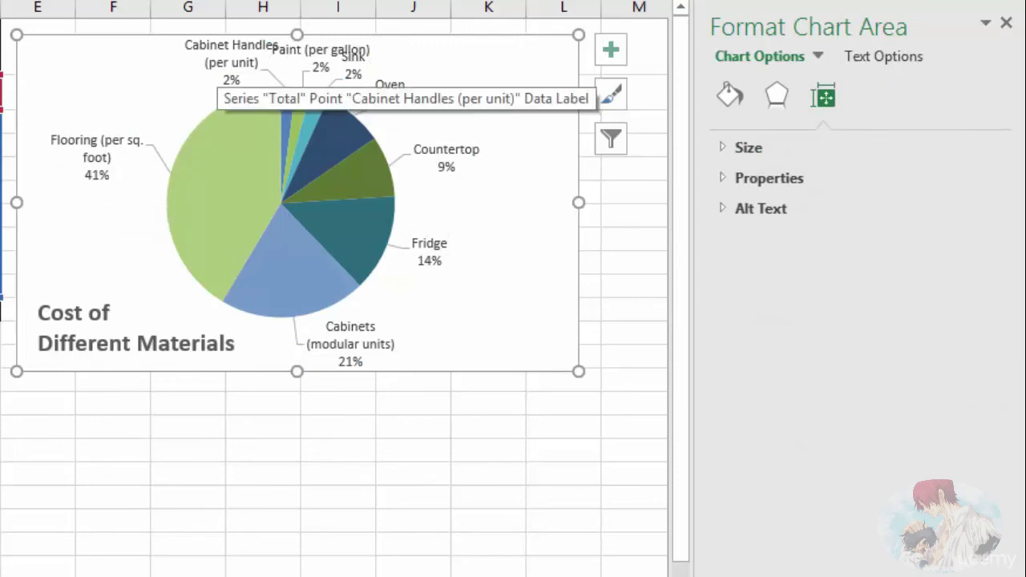
left_click(228, 68)
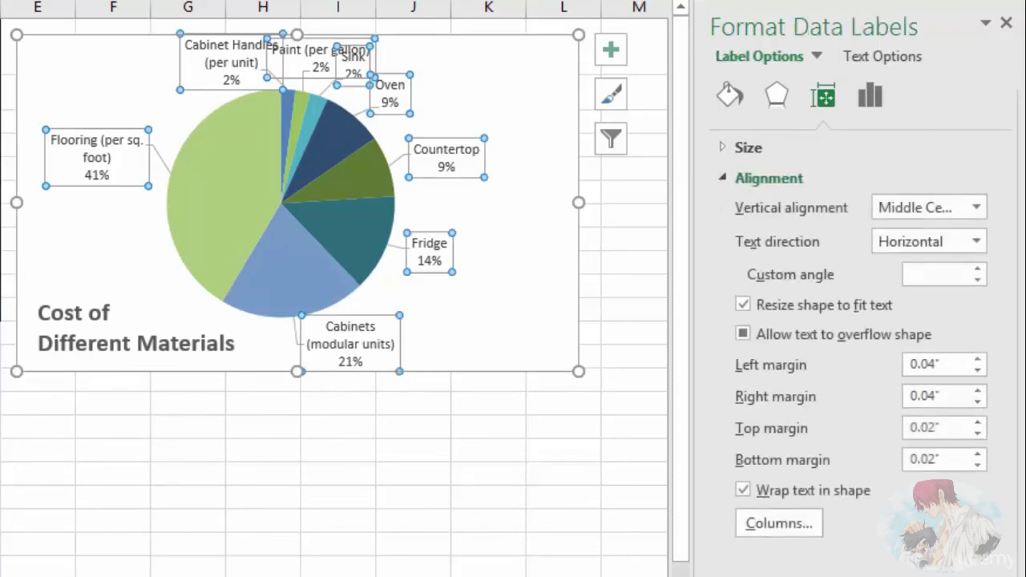
left_click(224, 69)
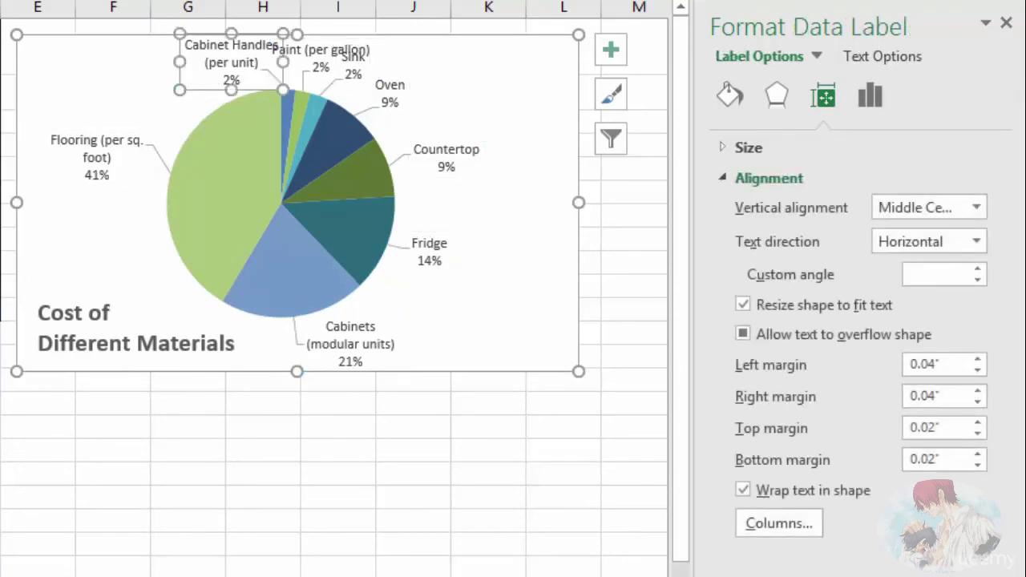
left_click_drag(224, 68, 180, 68)
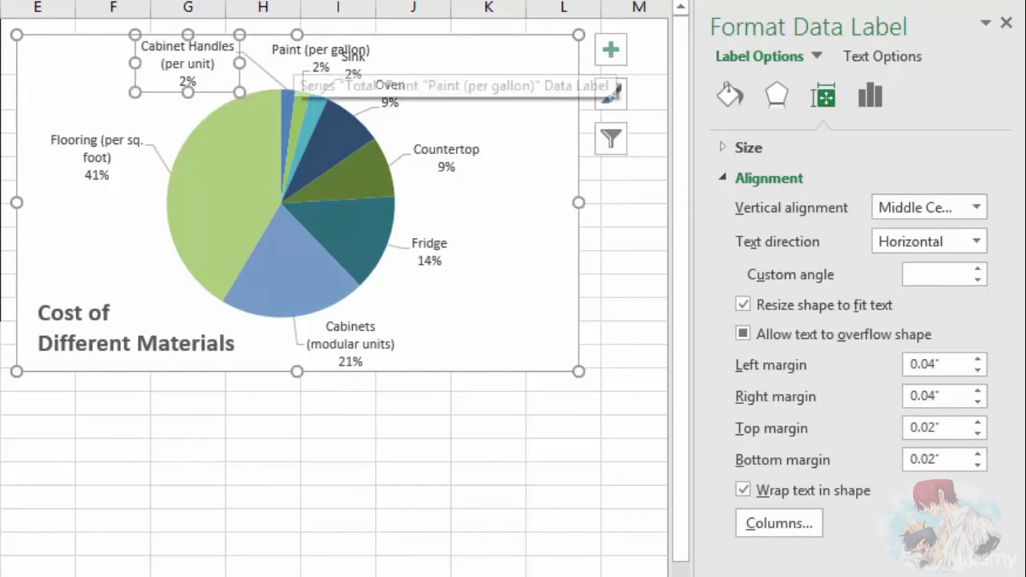
left_click(320, 58)
left_click_drag(321, 57, 298, 59)
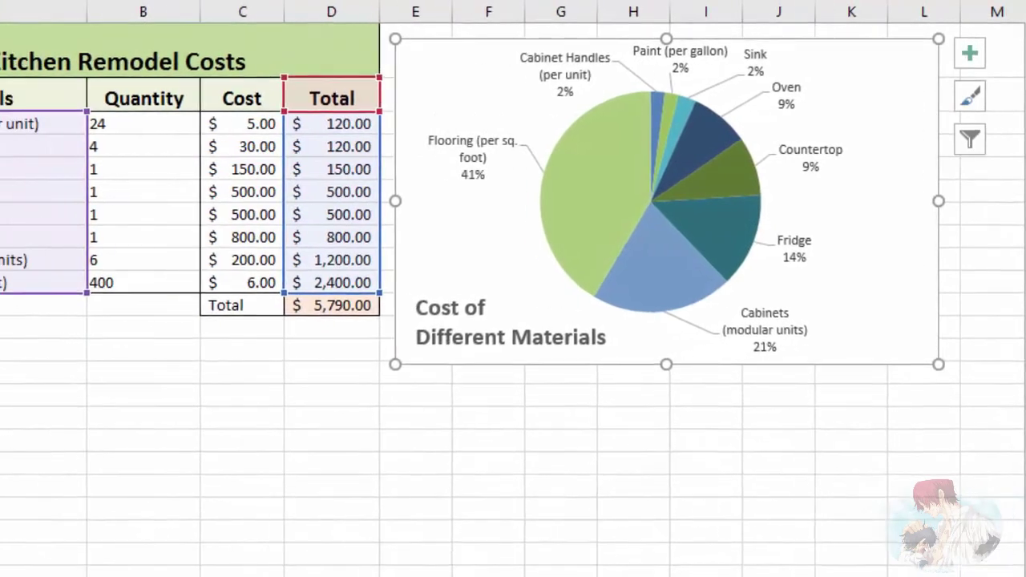
Shorten the first material name in cell A3 to "Cabinet Handles" by removing the "(per unit)" note
double_click(60, 125)
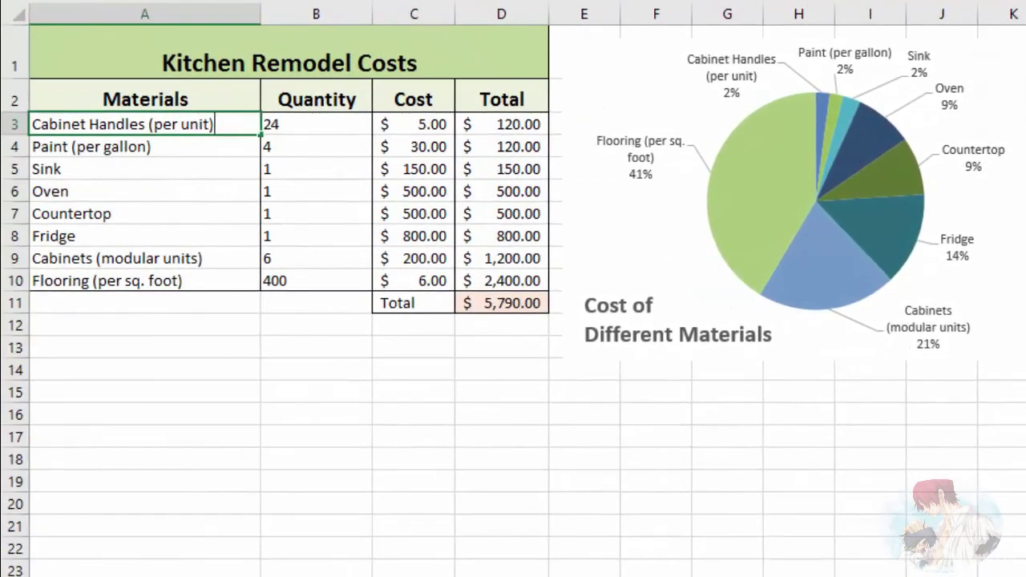
key("BackSpace")
key("BackSpace")
key("BackSpace")
key("BackSpace")
key("BackSpace")
key("BackSpace")
key("BackSpace")
key("BackSpace")
key("BackSpace")
key("BackSpace")
key("BackSpace")
key("Return")
Shorten the material name in cell A4 to "Paint" by removing the "(per gallon)" note
key("F2")
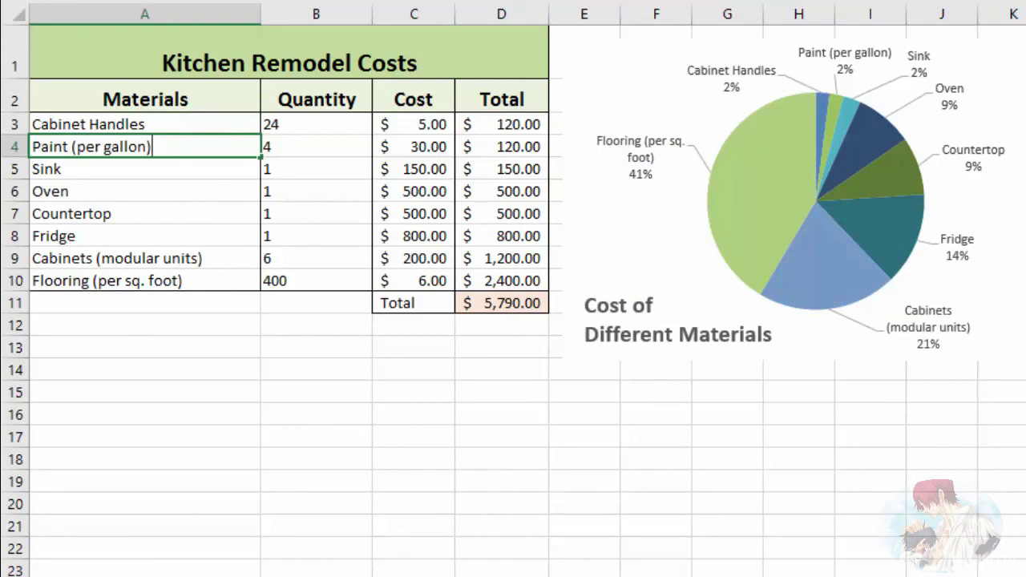
key("BackSpace")
key("BackSpace")
key("BackSpace")
key("BackSpace")
key("BackSpace")
key("BackSpace")
key("BackSpace")
key("BackSpace")
key("BackSpace")
key("BackSpace")
key("BackSpace")
key("BackSpace")
key("BackSpace")
key("Return")
Remove the "(modular units)" note from the Cabinets entry in cell A9
double_click(209, 258)
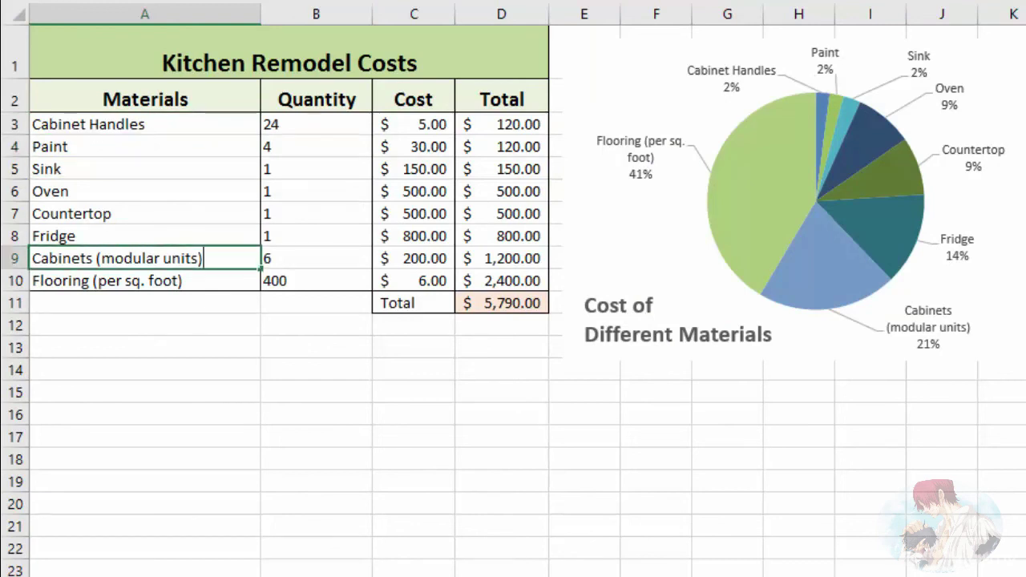
key("BackSpace")
key("BackSpace")
key("BackSpace")
key("BackSpace")
key("BackSpace")
key("BackSpace")
key("BackSpace")
key("BackSpace")
key("BackSpace")
key("BackSpace")
key("BackSpace")
key("BackSpace")
key("BackSpace")
key("BackSpace")
key("BackSpace")
key("BackSpace")
key("Return")
Delete the "(per sq. foot)" note from the Flooring entry in cell A10
double_click(182, 281)
left_click_drag(183, 281, 92, 281)
key("BackSpace")
left_click(501, 347)
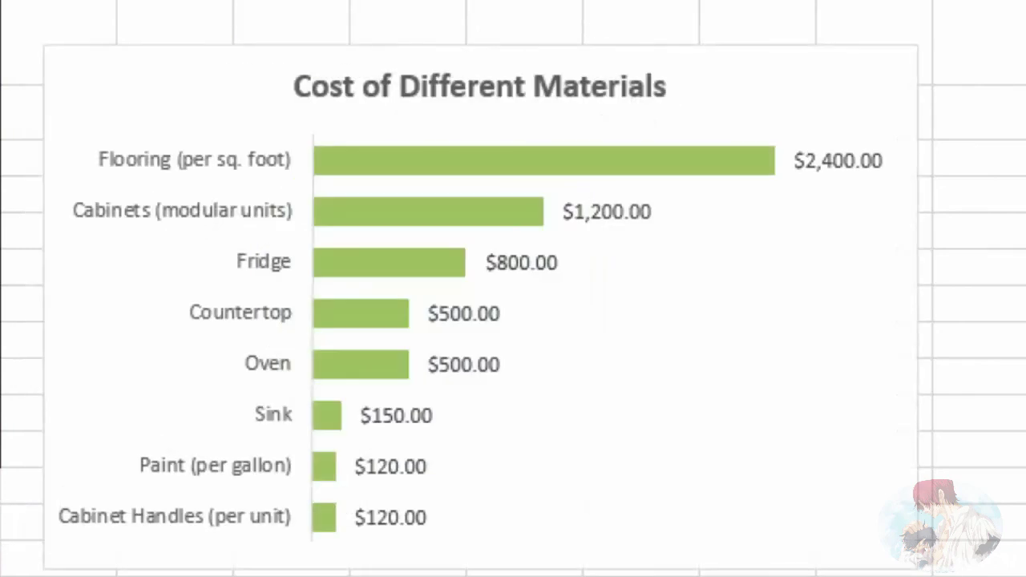
Try changing the material cost bar chart to a basic Pie chart, and undo the chart type change
left_click(157, 103)
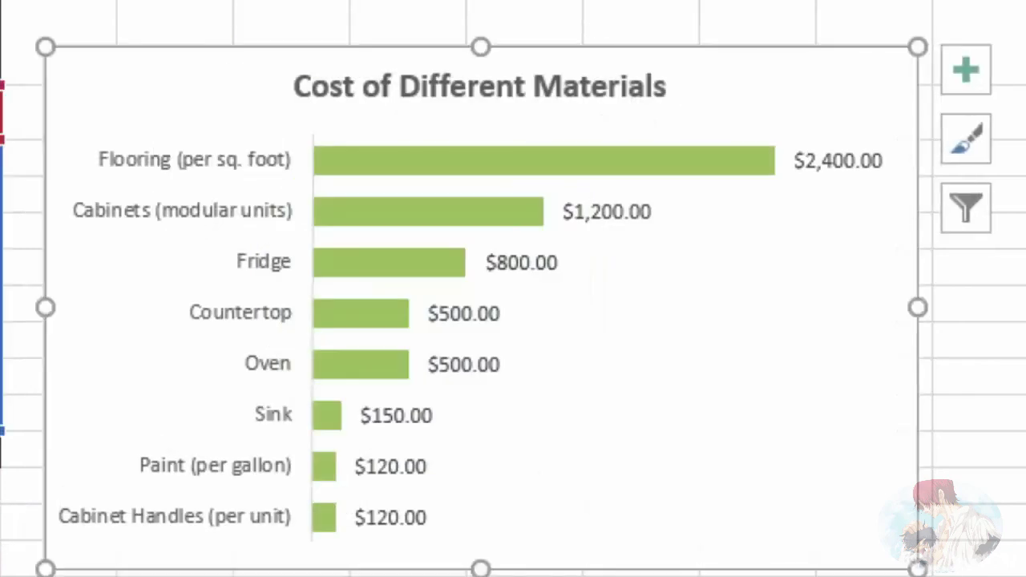
right_click(157, 103)
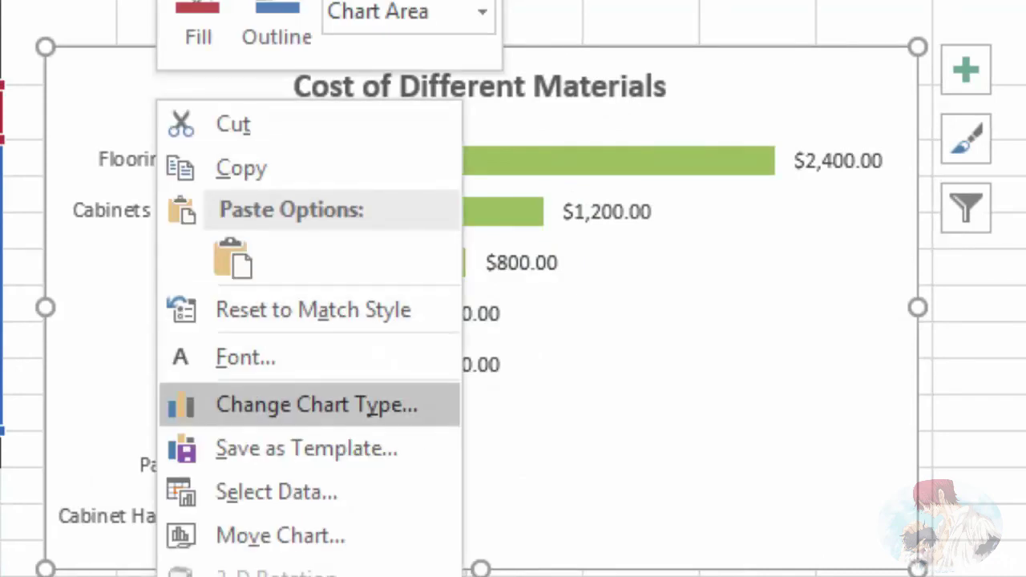
left_click(317, 405)
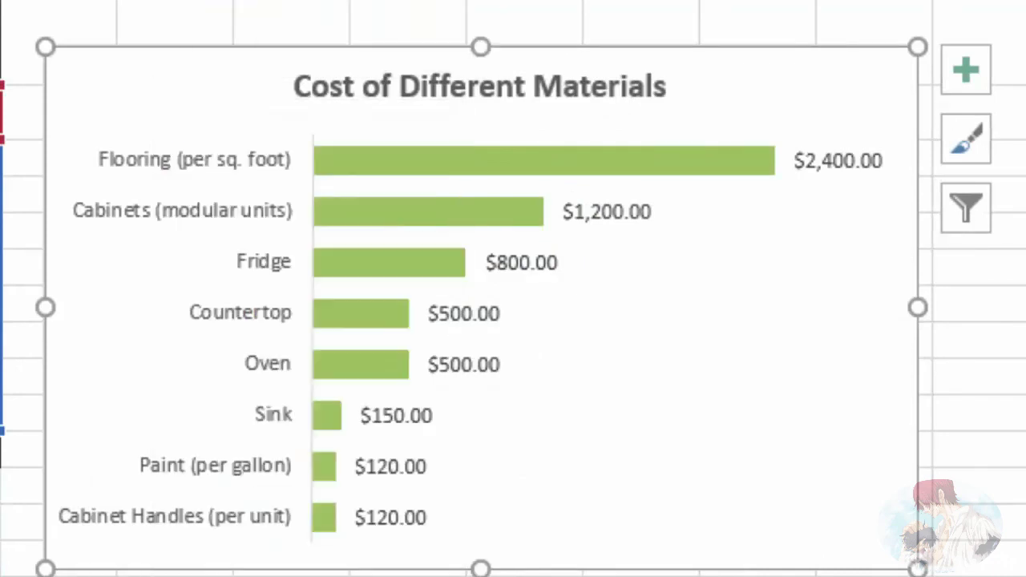
left_click(124, 152)
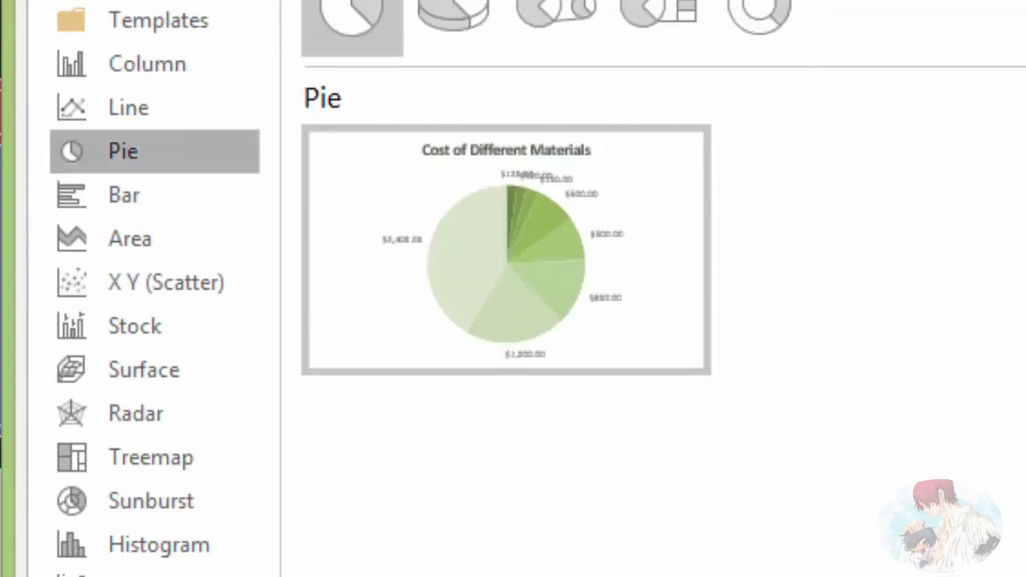
mouse_move(448, 240)
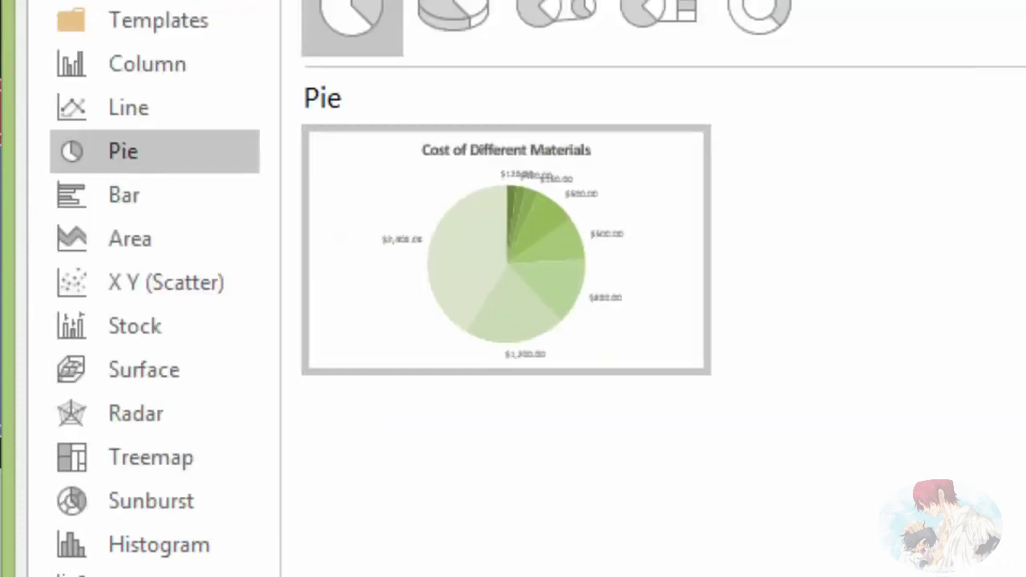
key("Return")
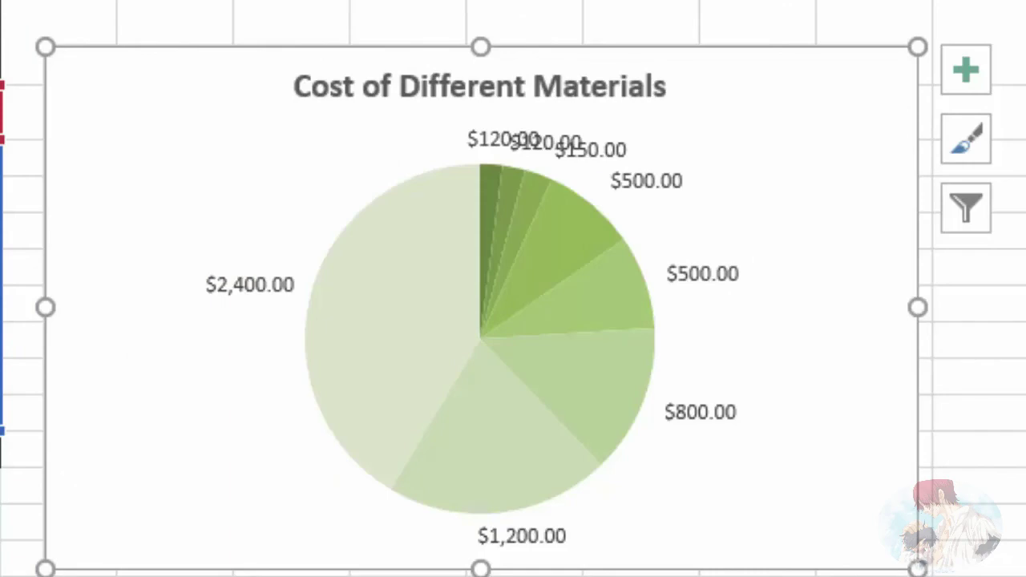
key("ctrl+z")
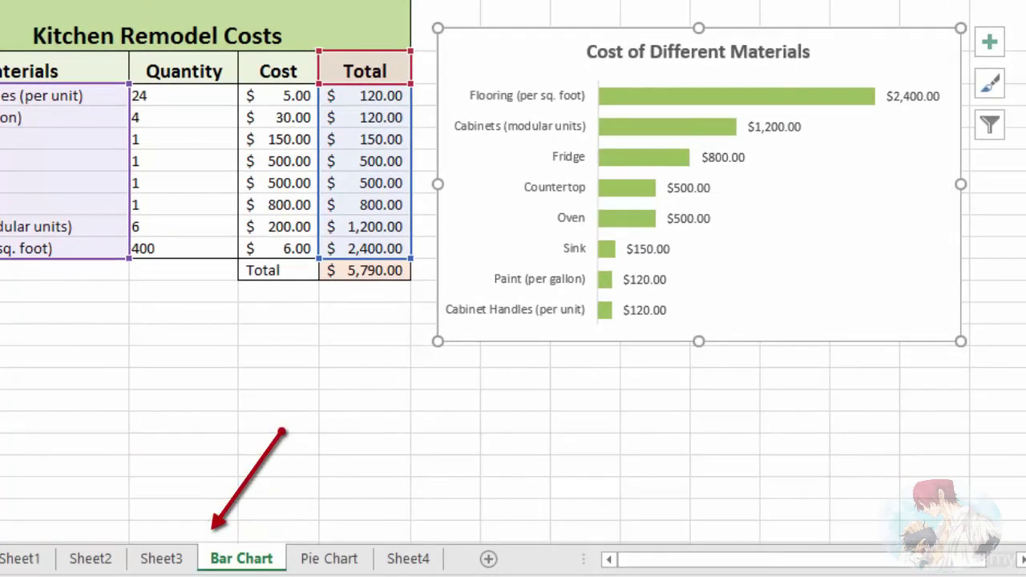
Duplicate the Bar Chart sheet directly after the original and change the copy's bar chart to a Pie chart
left_click_drag(242, 559, 298, 559)
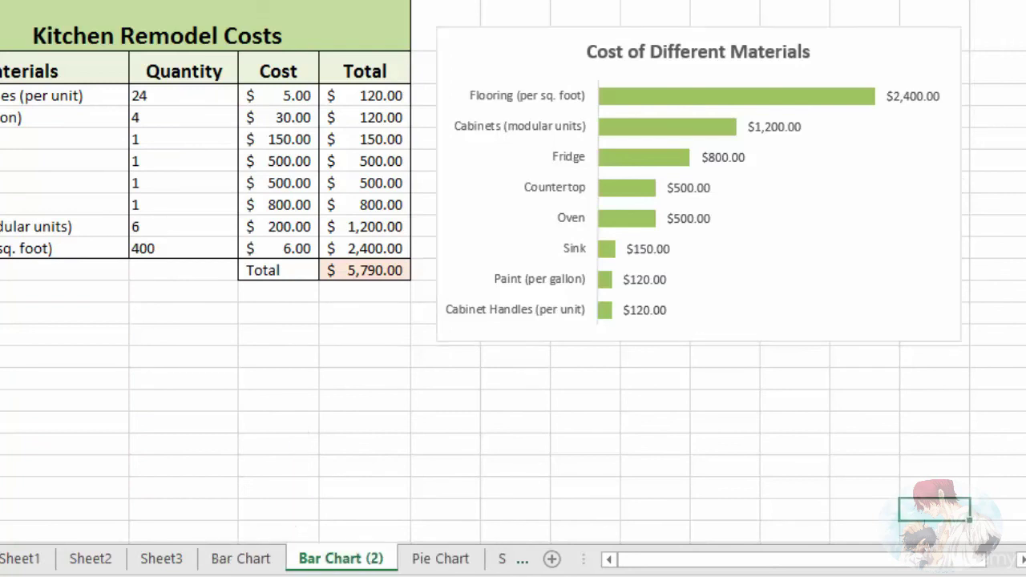
left_click(481, 232)
right_click(481, 233)
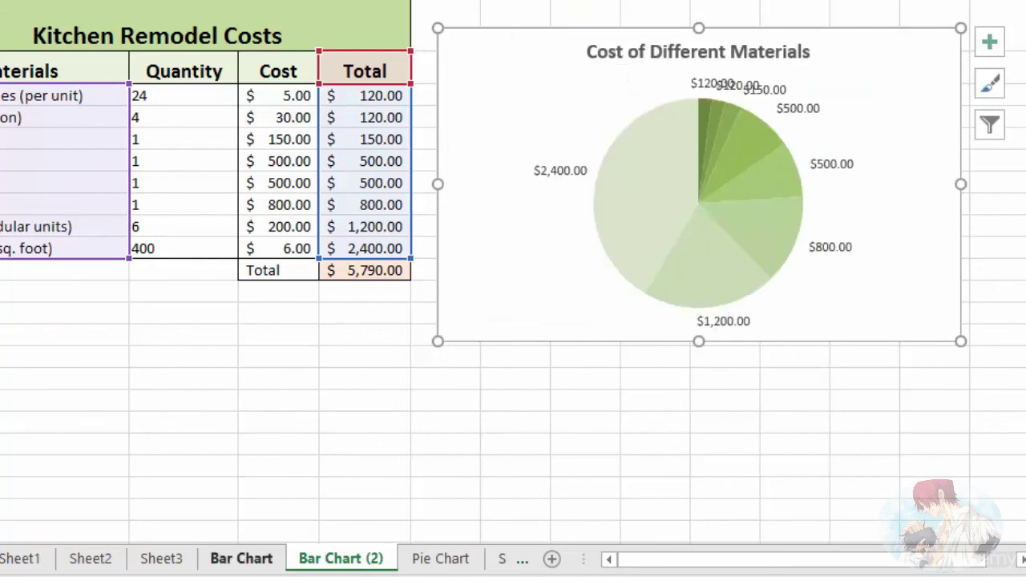
Return to the original Bar Chart sheet to check its chart
left_click(240, 558)
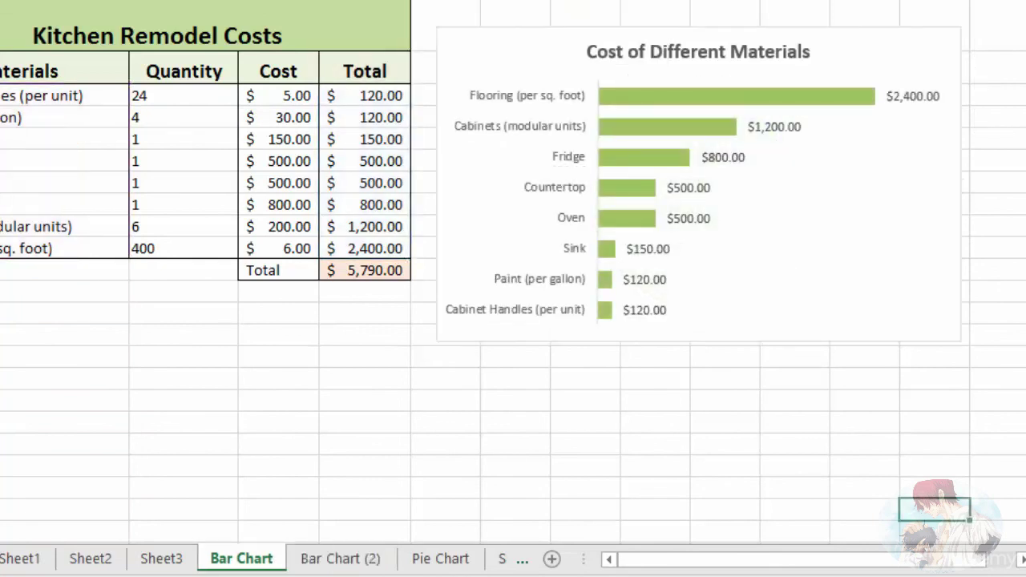